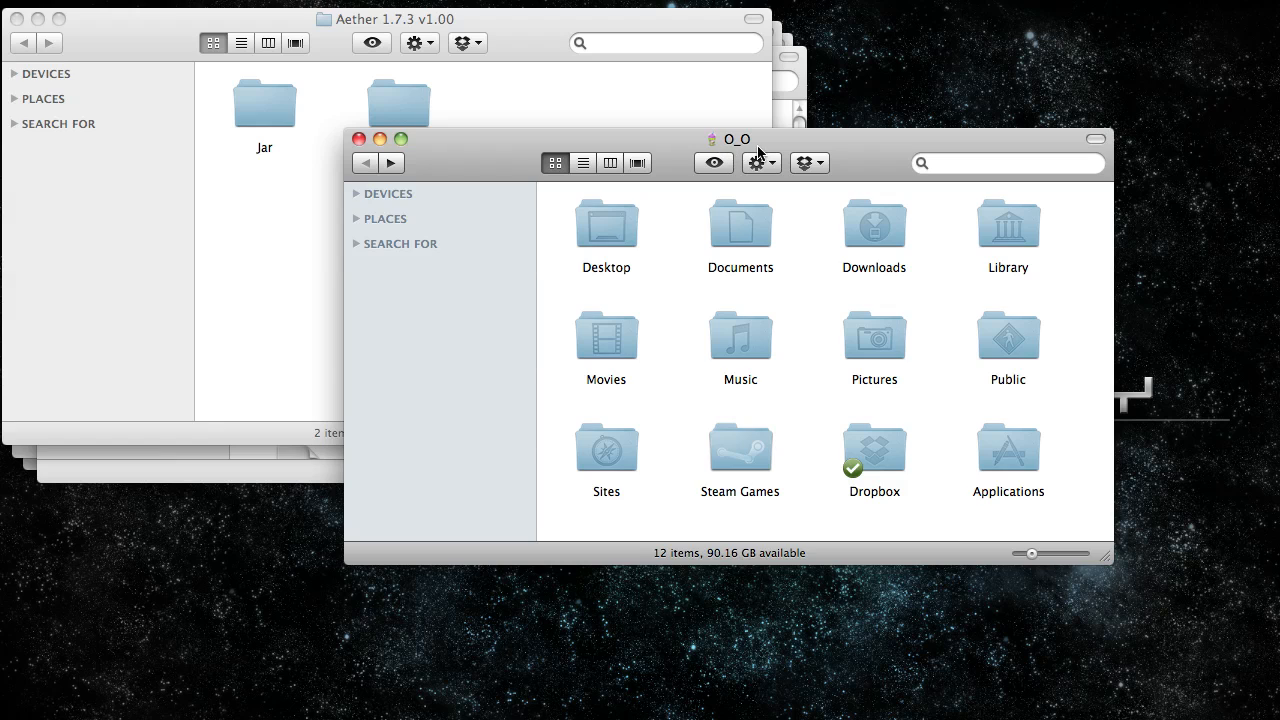
# Navigate from the home folder through Library and Application Support into minecraft's bin folder.
pyautogui.doubleClick(984, 241)
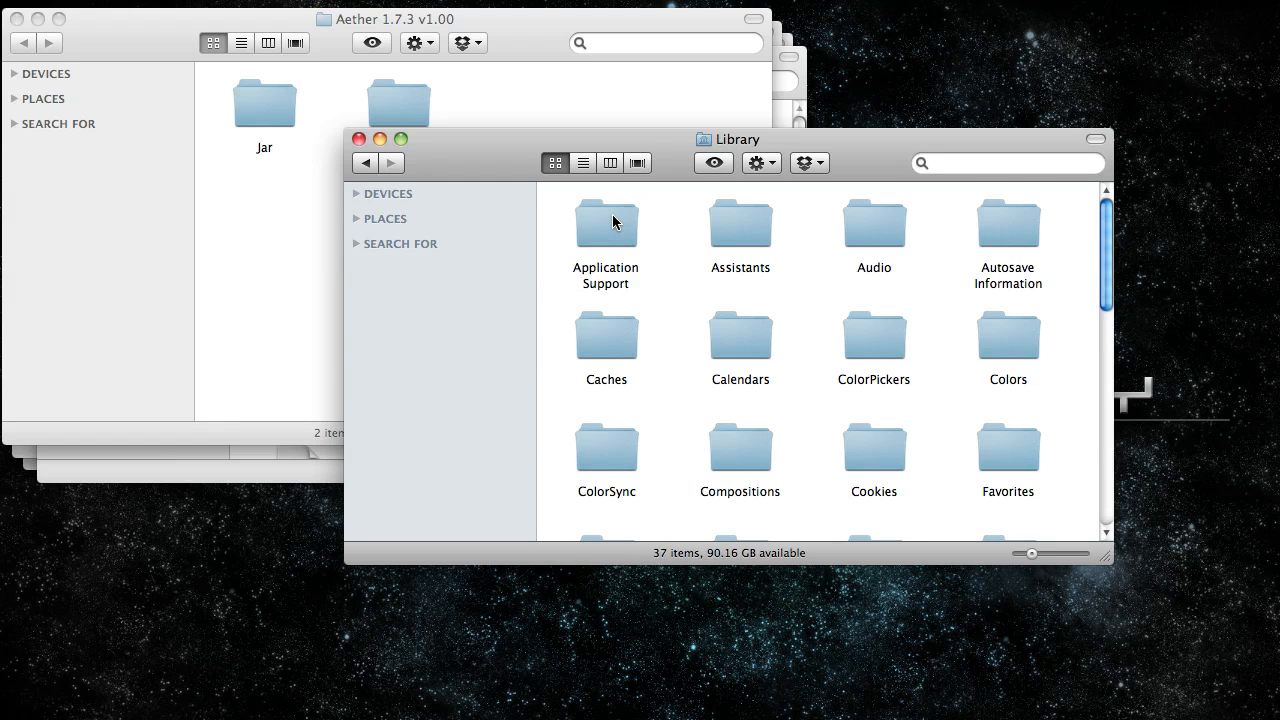
pyautogui.doubleClick(613, 222)
pyautogui.doubleClick(987, 240)
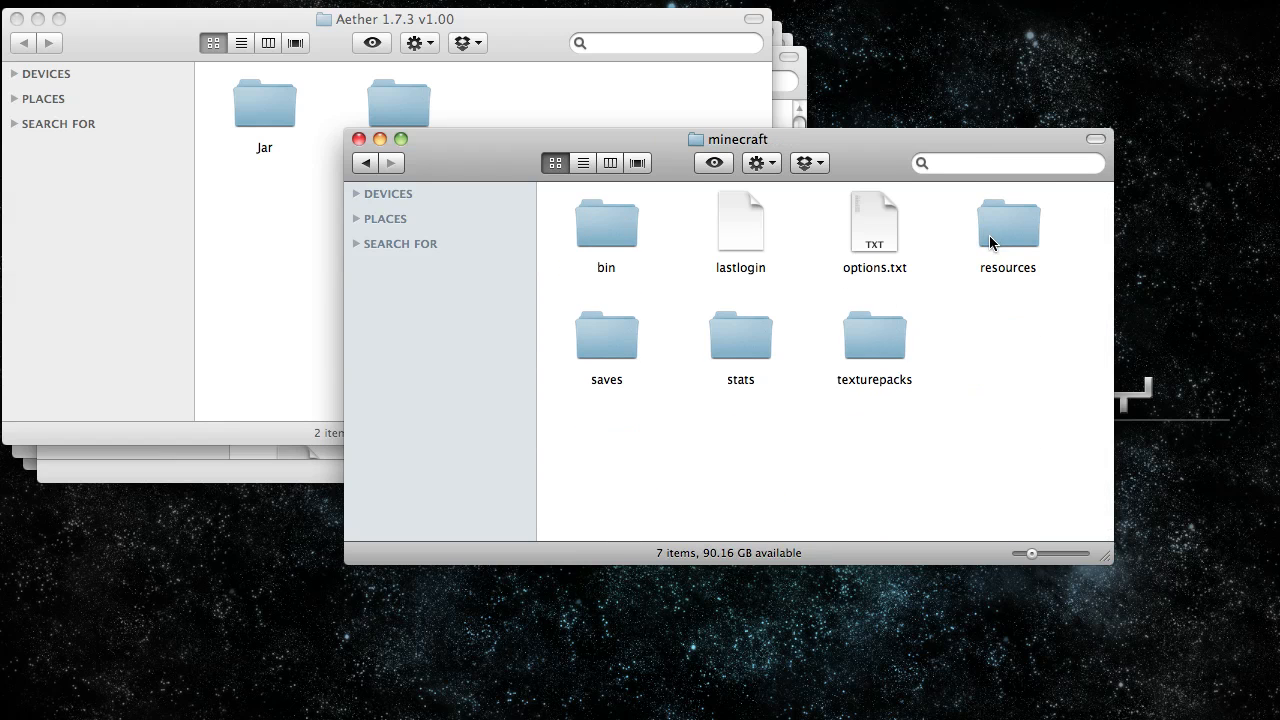
pyautogui.doubleClick(605, 227)
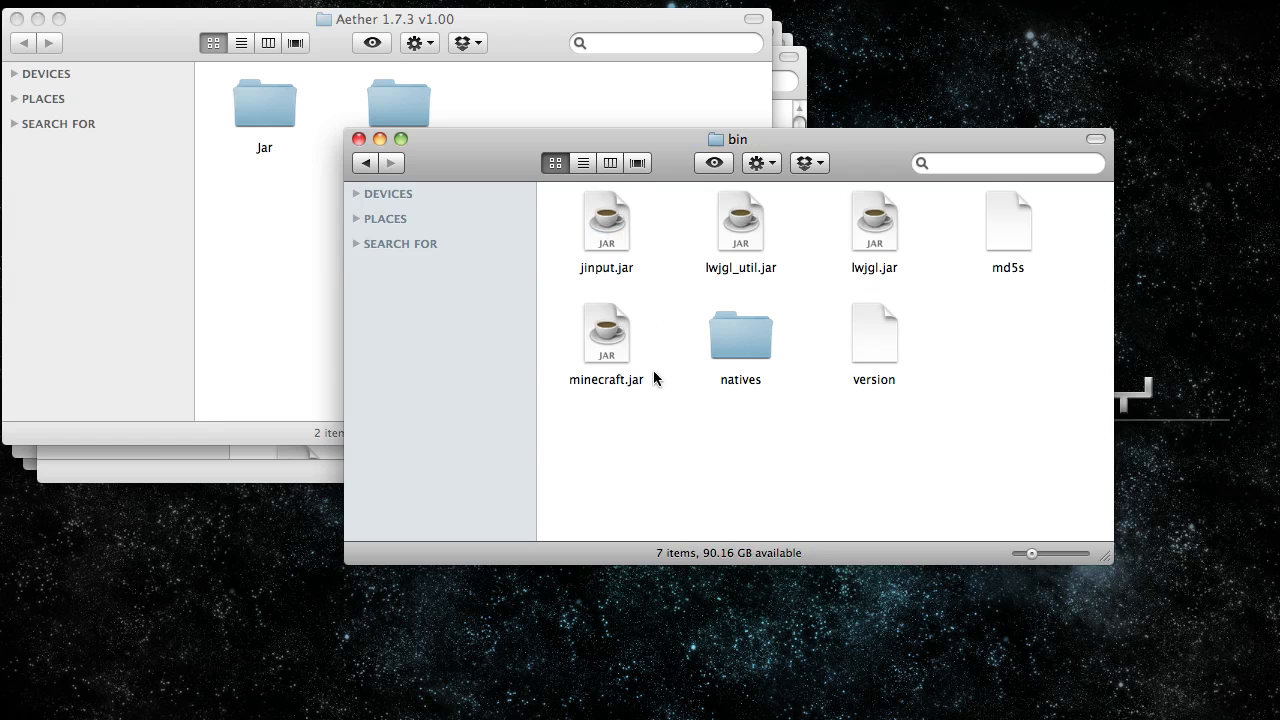
# Rename minecraft.jar to 'minecraft 1.jar' via its Get Info window.
pyautogui.rightClick(606, 347)
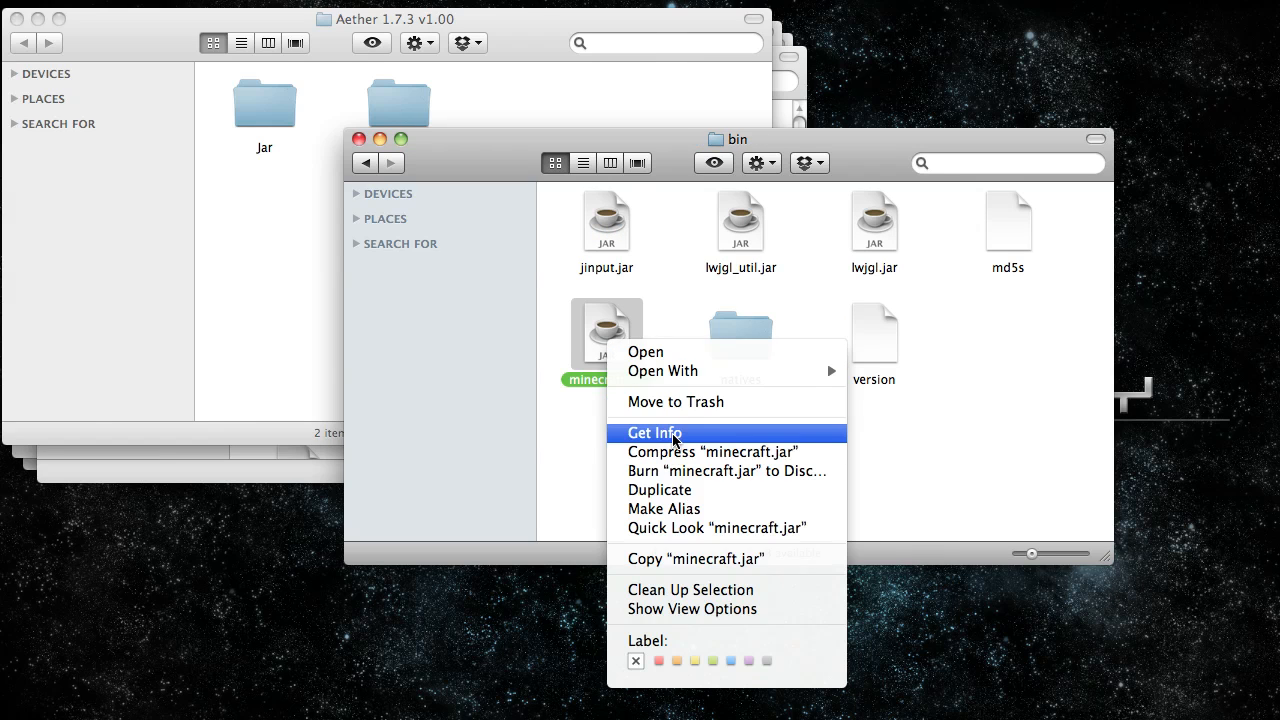
pyautogui.click(650, 431)
pyautogui.write('minecraft .jar')
pyautogui.click(78, 395)
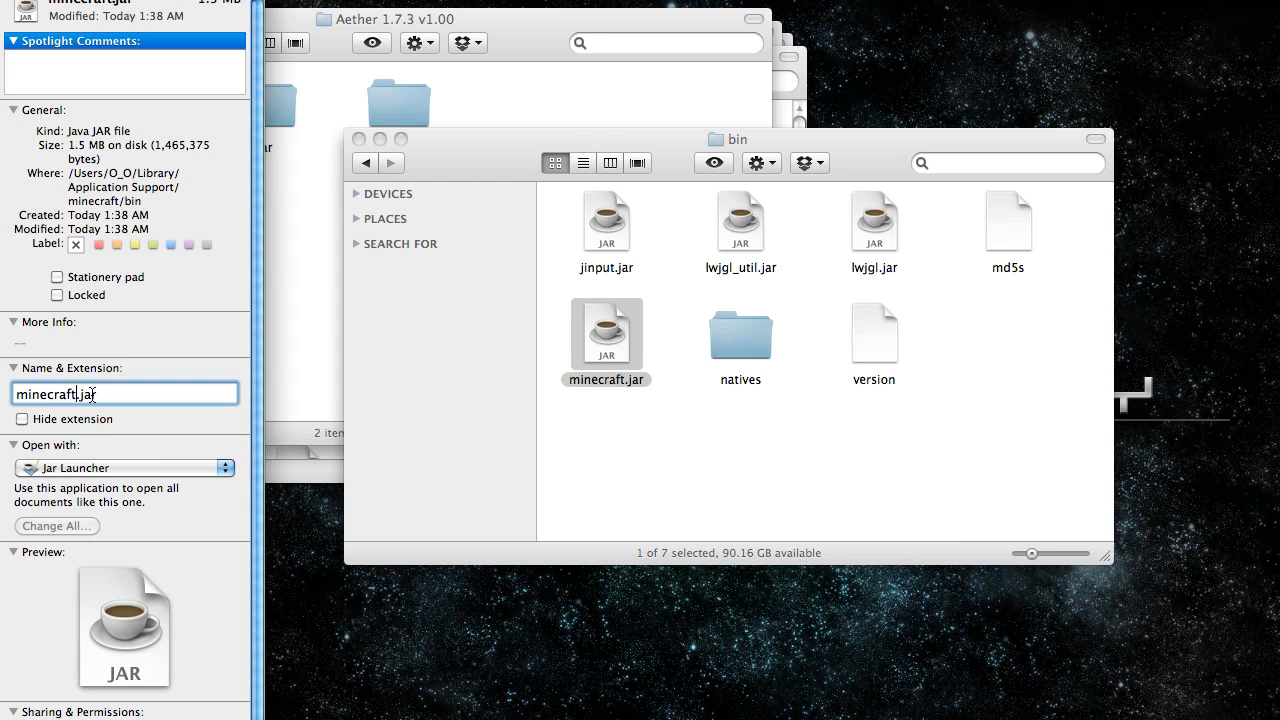
pyautogui.write('1')
pyautogui.press('super+w')
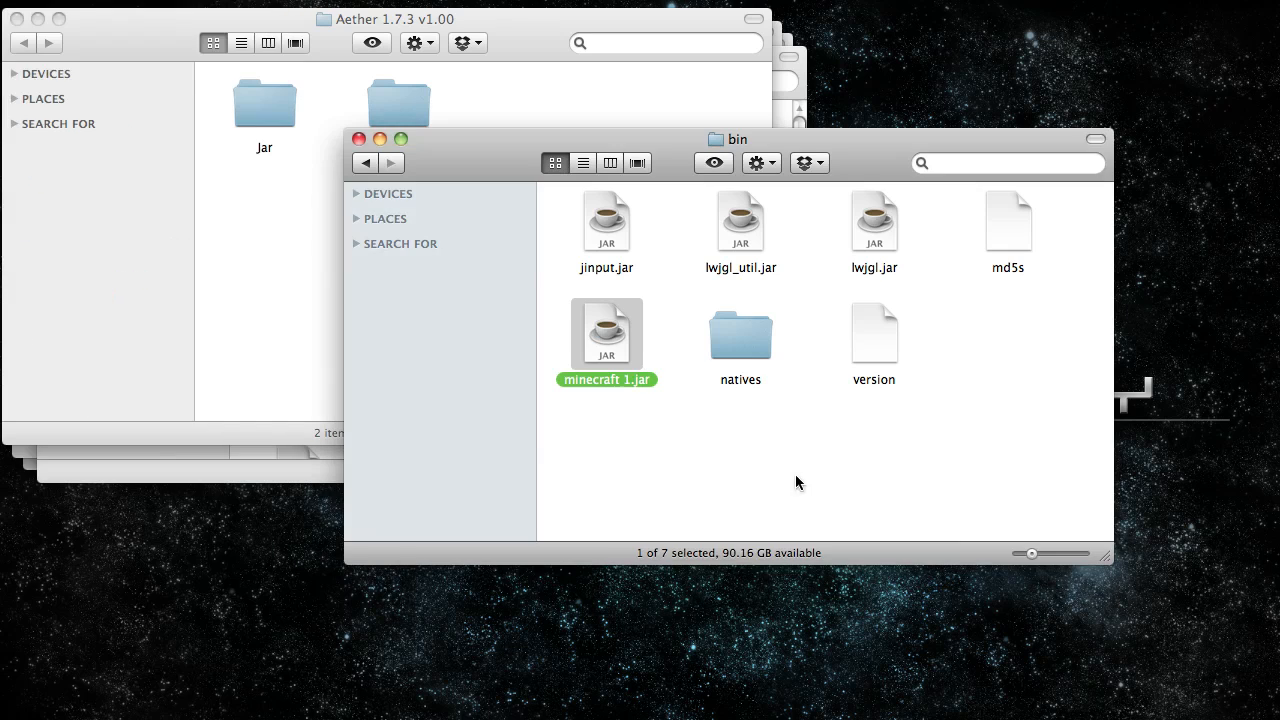
# Duplicate minecraft 1.jar, extract the copy with Archive Utility, and trash the copied jar.
pyautogui.rightClick(610, 347)
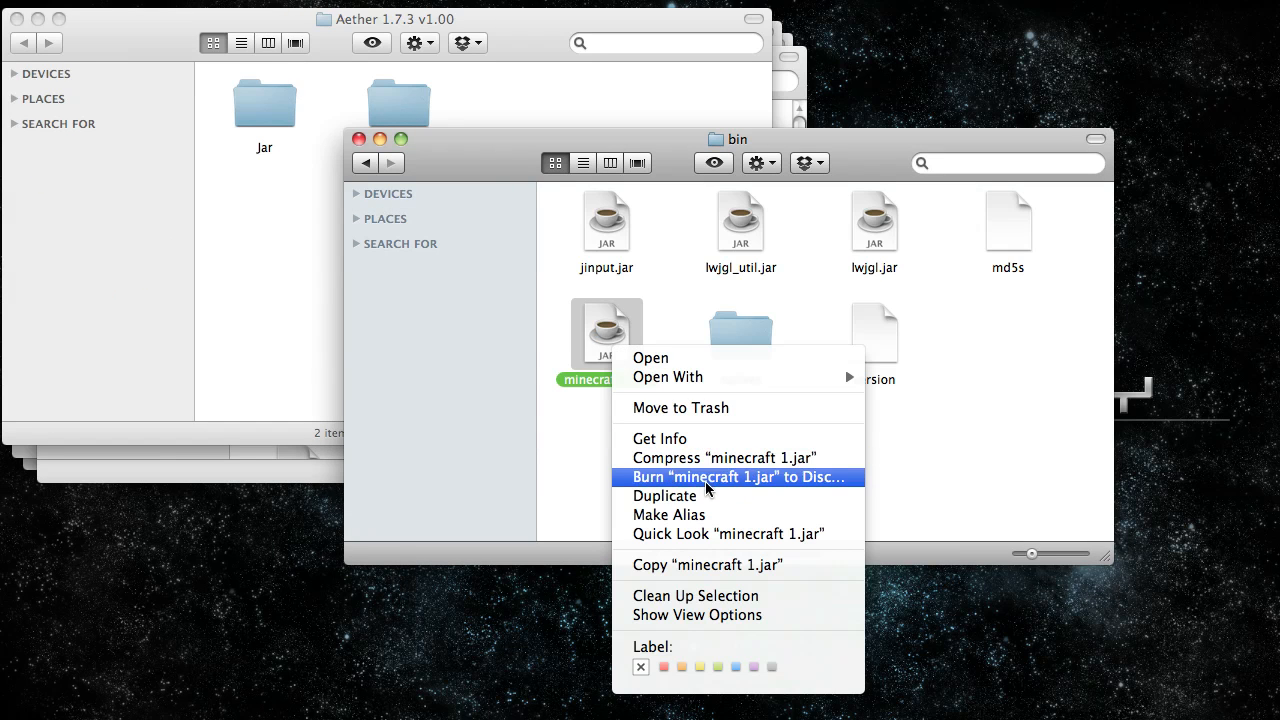
pyautogui.click(591, 323)
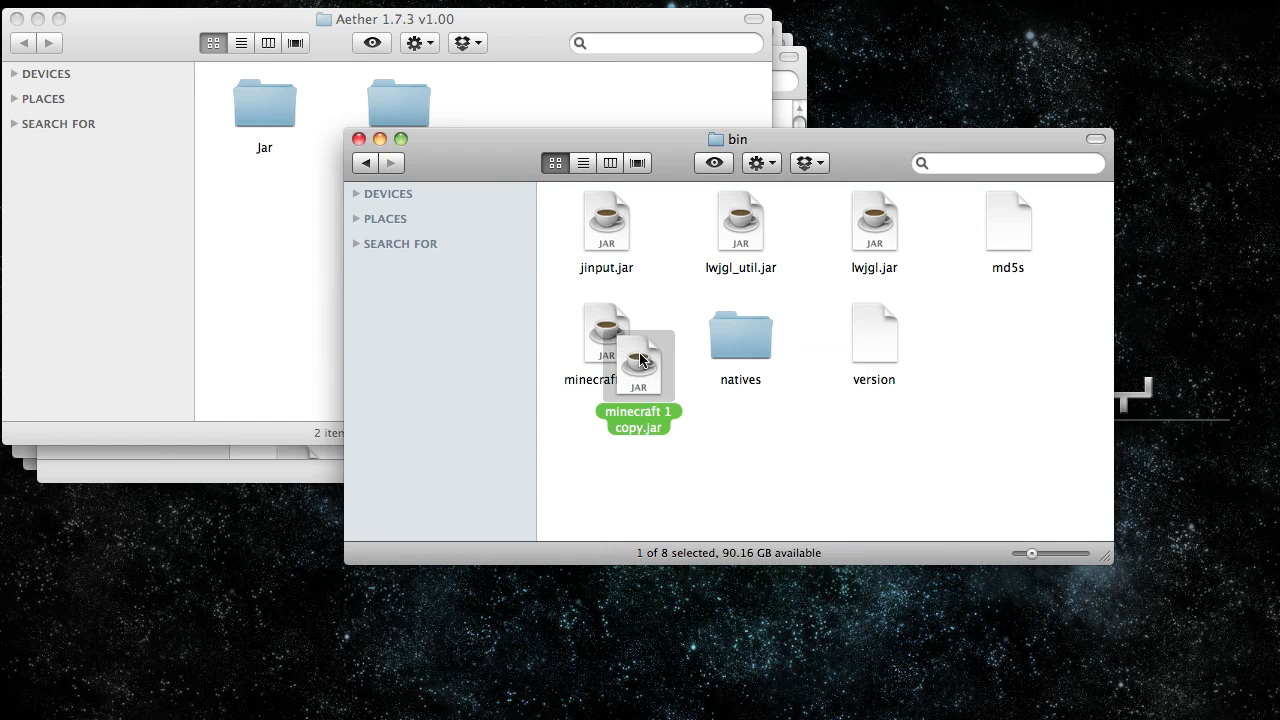
pyautogui.rightClick(640, 356)
pyautogui.click(980, 415)
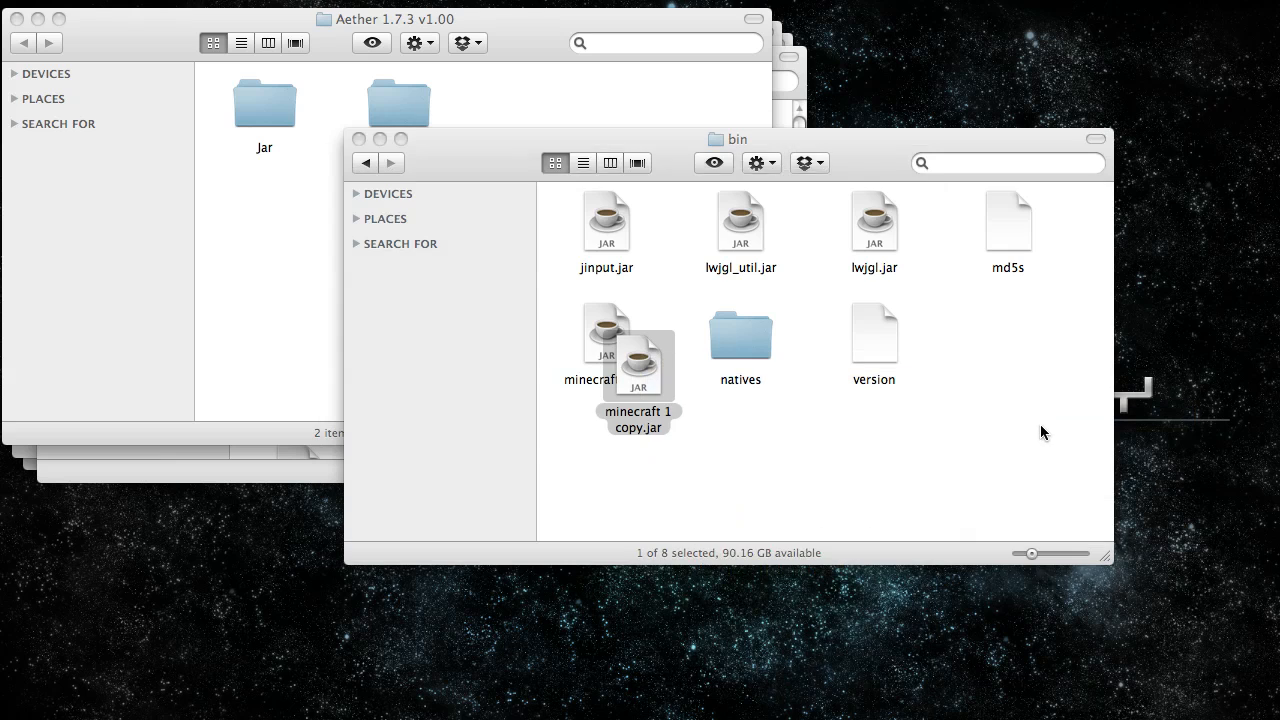
pyautogui.rightClick(645, 351)
pyautogui.click(700, 413)
# Rename the extracted folder to 'minecraft.jar', keeping the .jar extension.
pyautogui.rightClick(660, 372)
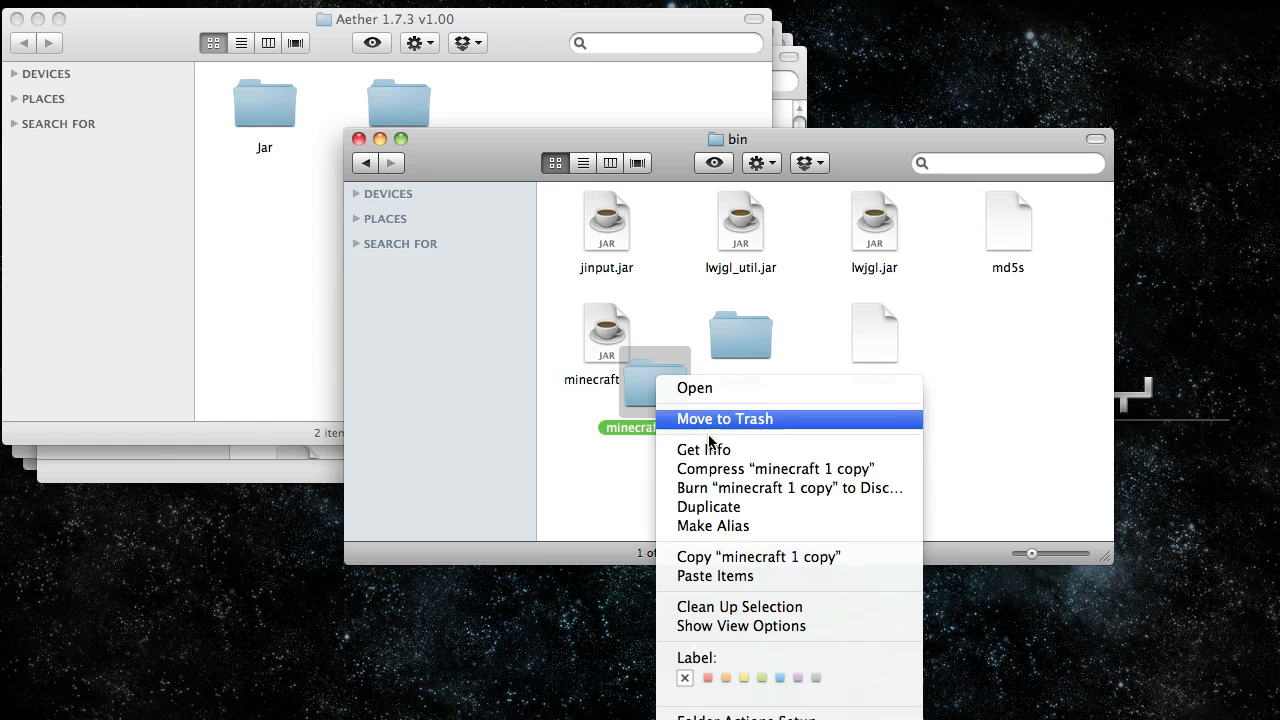
pyautogui.click(215, 452)
pyautogui.click(184, 385)
pyautogui.write('minecraft.jar')
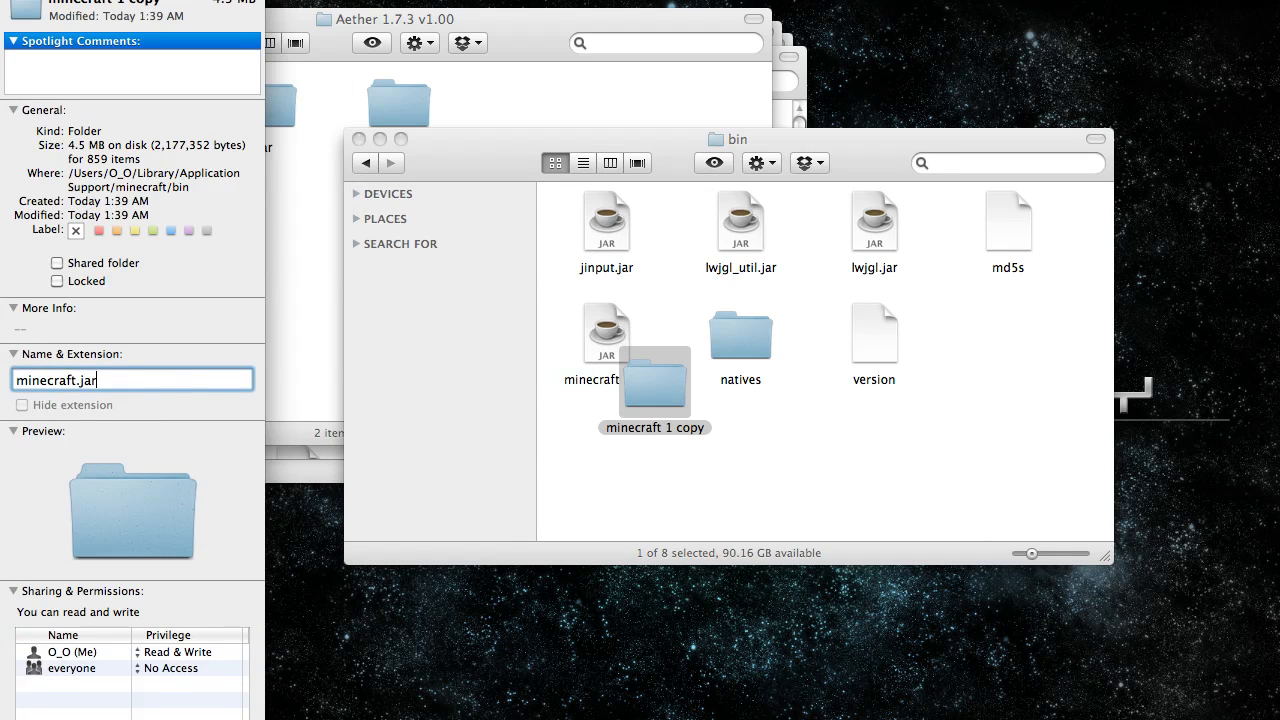
pyautogui.press('super+w')
pyautogui.click(866, 262)
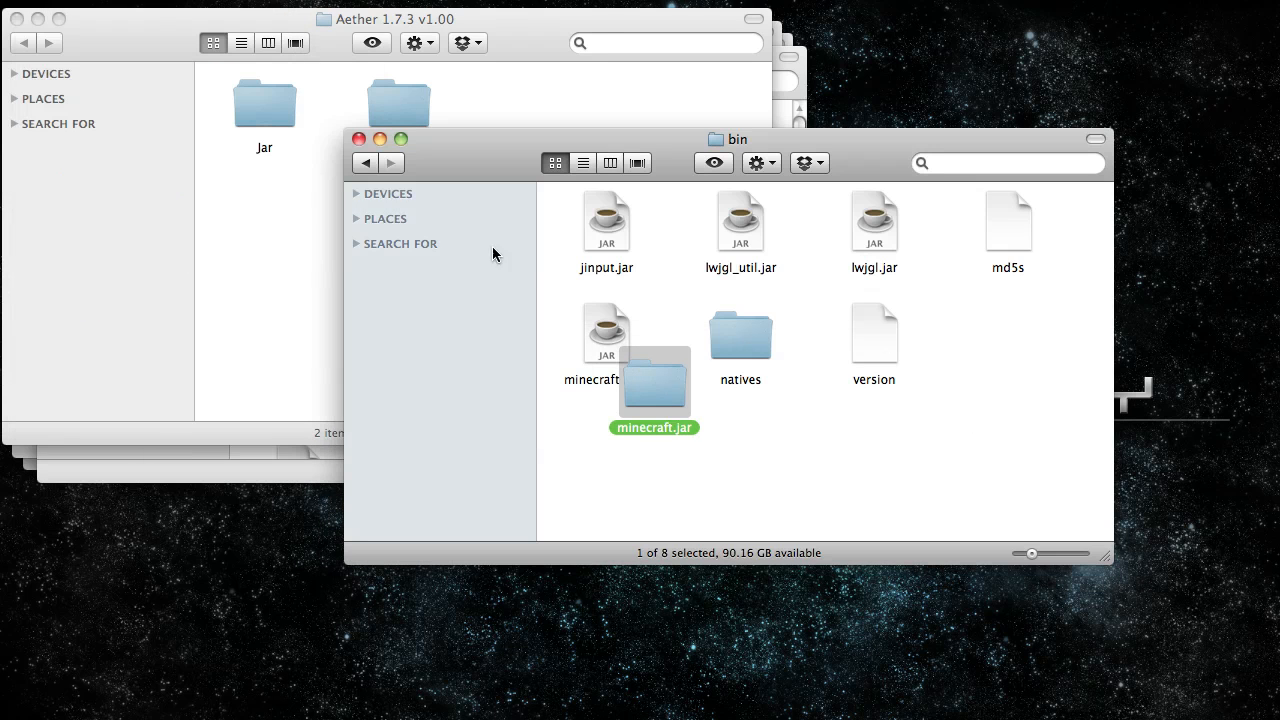
# Arrange the windows, enter the extracted minecraft.jar folder, and select all 15 ModLoader files.
pyautogui.click(278, 463)
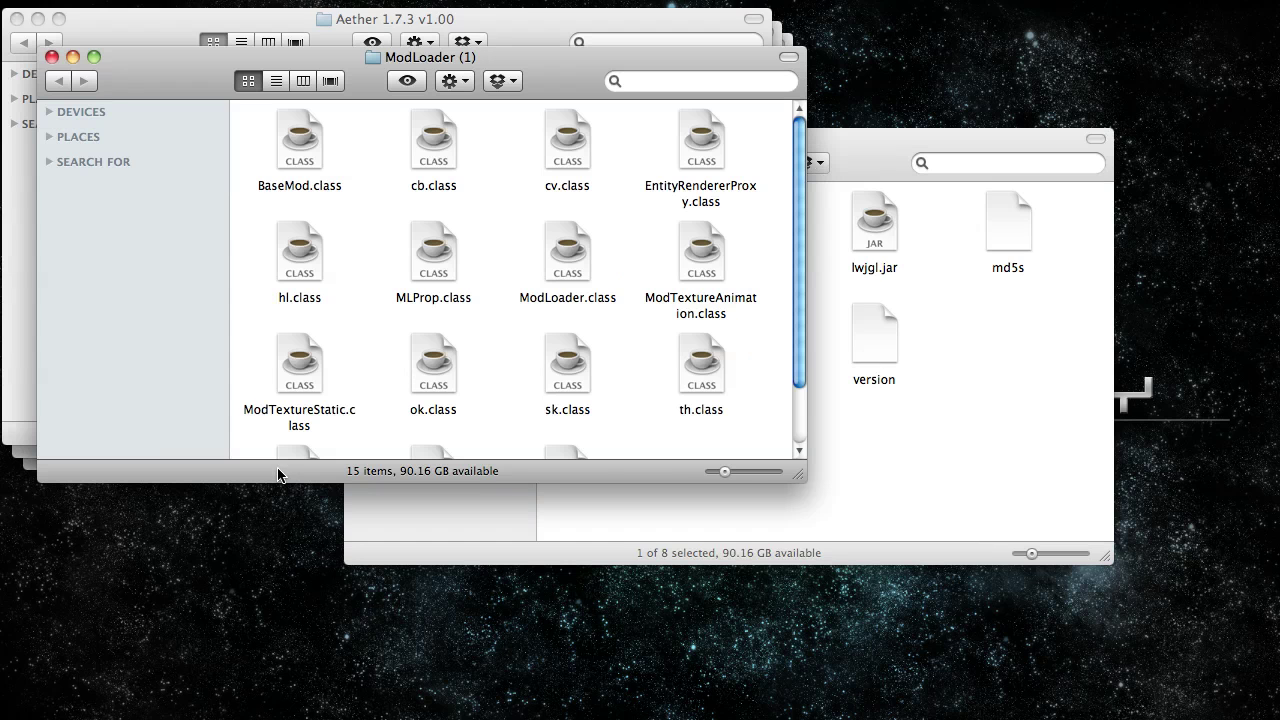
pyautogui.click(894, 468)
pyautogui.moveTo(455, 135); pyautogui.dragTo(606, 171)
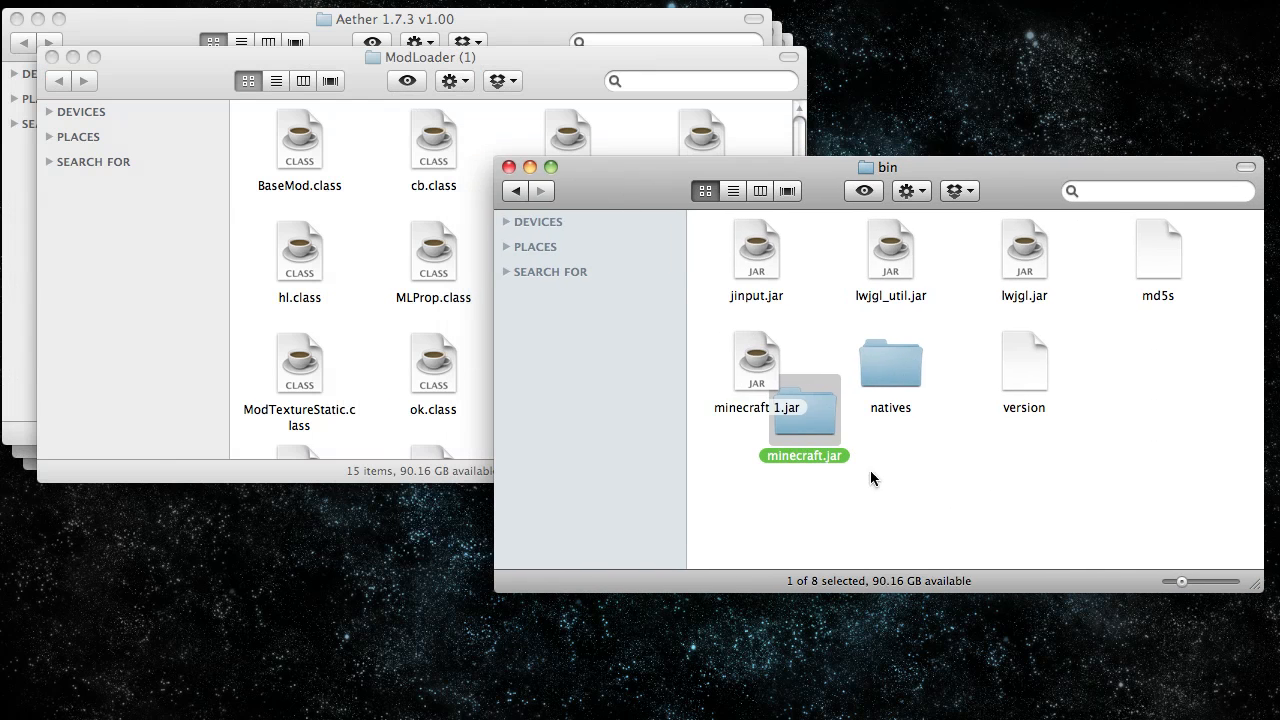
pyautogui.doubleClick(830, 428)
pyautogui.click(352, 338)
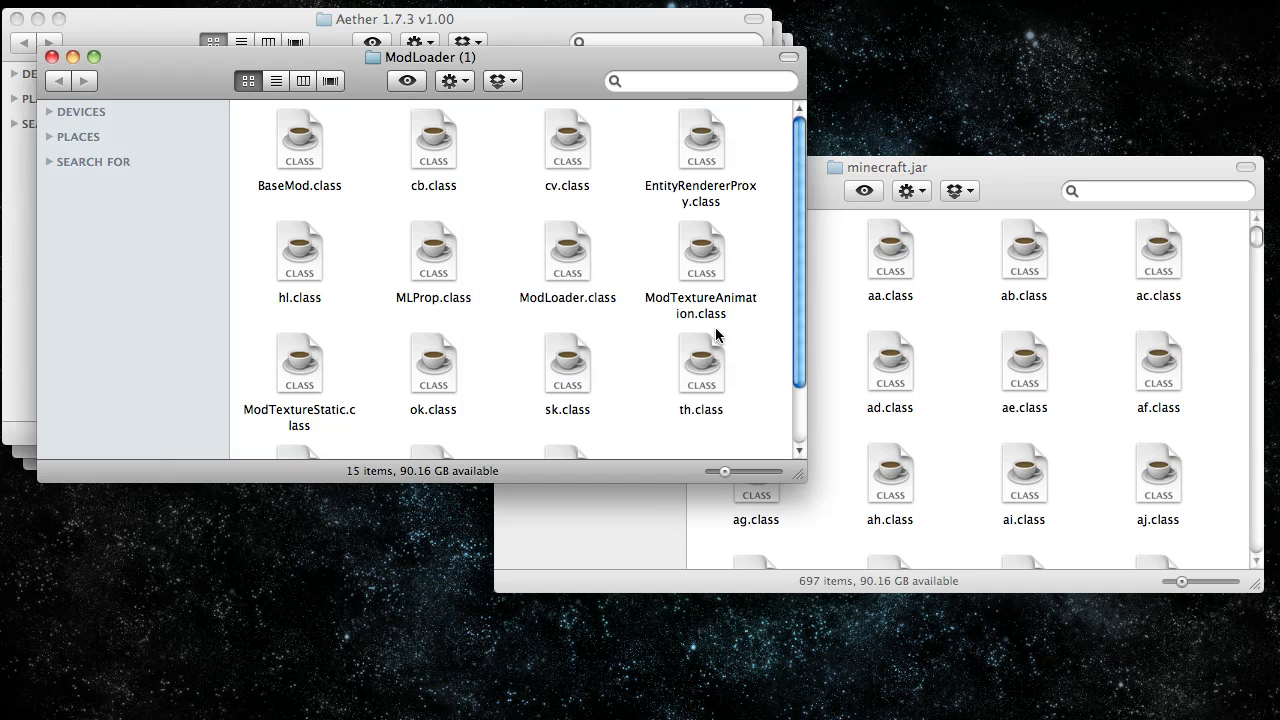
pyautogui.press('super+a')
pyautogui.scroll(-3, 694, 301)
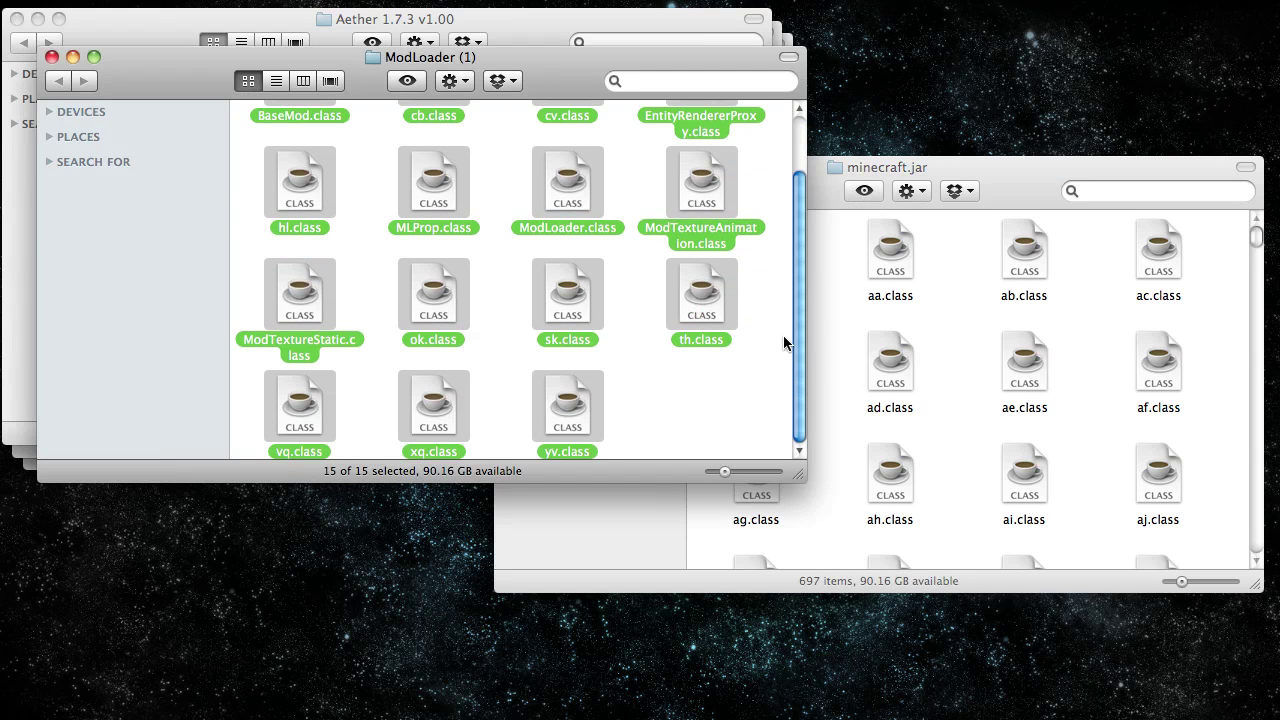
# Paste the ModLoader files into minecraft.jar, replacing existing ones, and close the ModLoader window.
pyautogui.click(948, 370)
pyautogui.press('super+v')
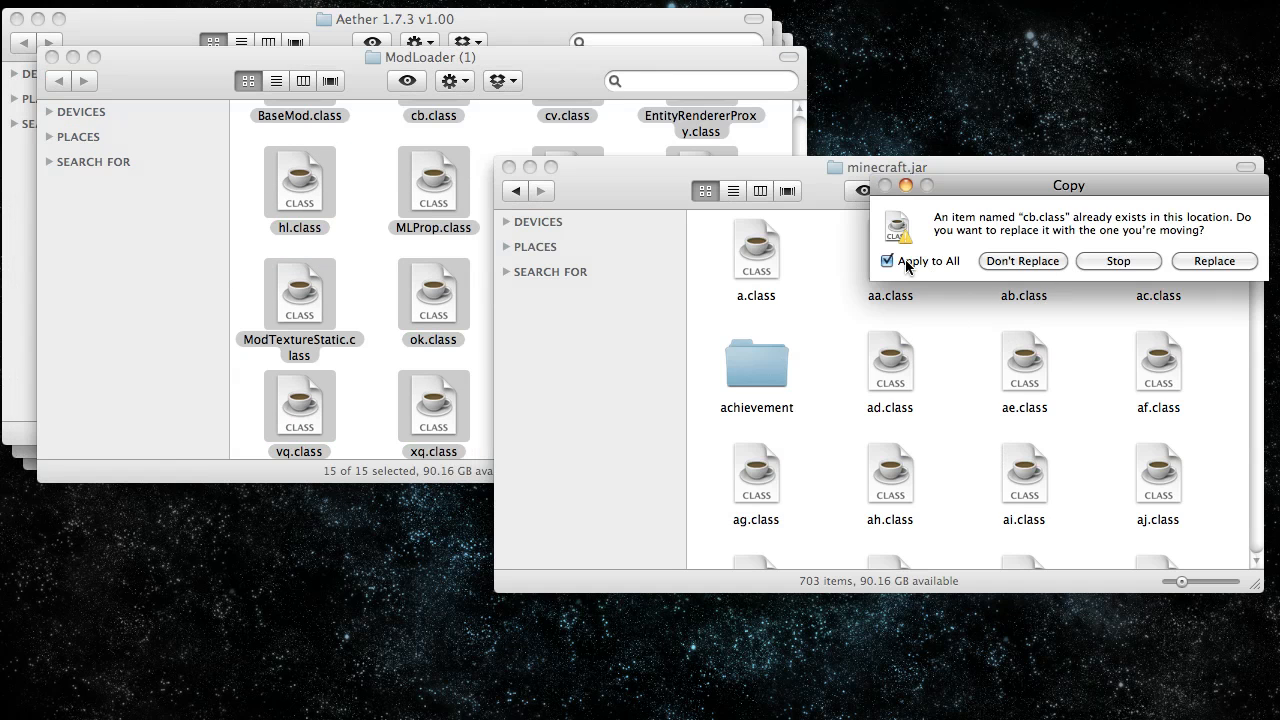
pyautogui.click(1203, 262)
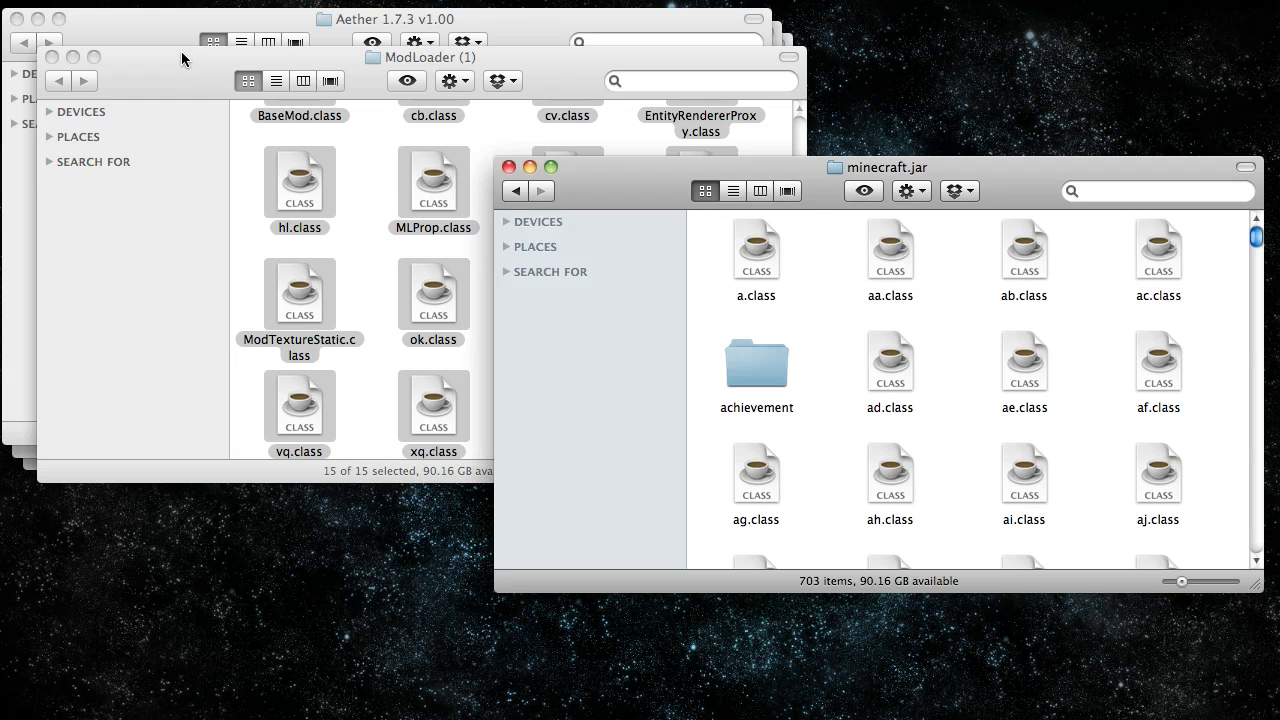
pyautogui.click(181, 58)
pyautogui.click(52, 57)
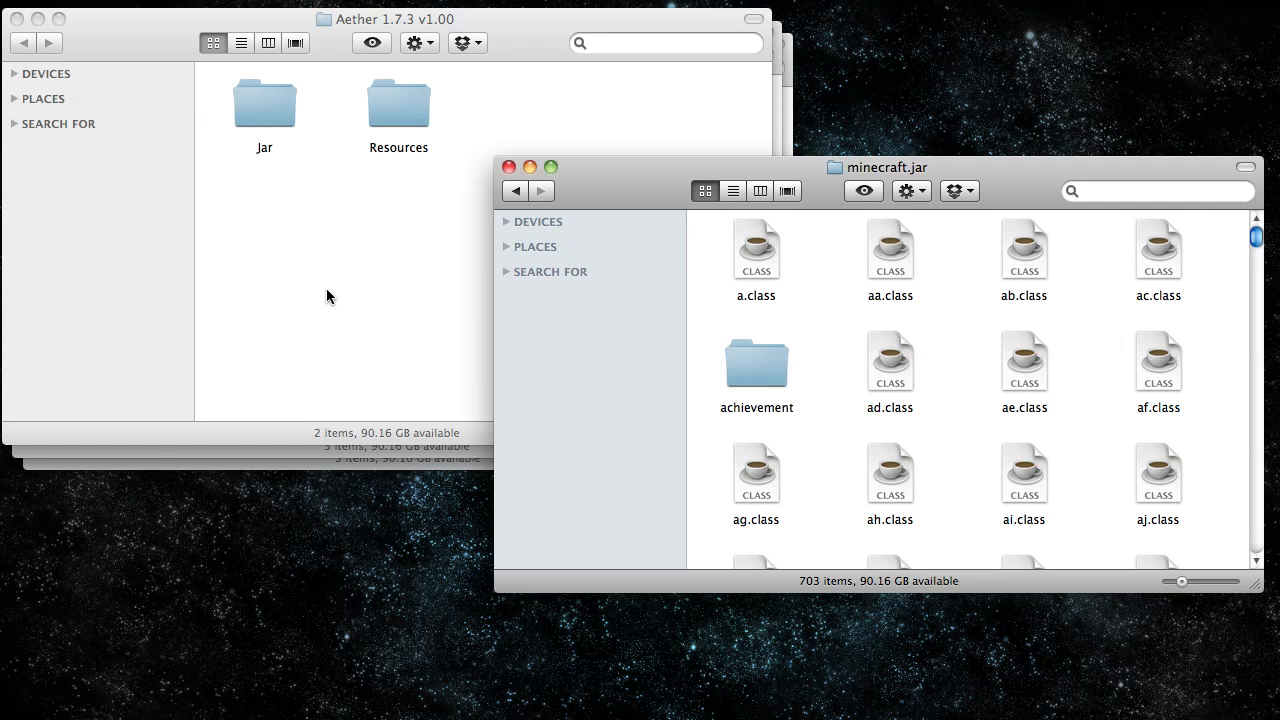
# Copy all 14 ibxm class files from AudioMod into the minecraft.jar folder.
pyautogui.click(312, 466)
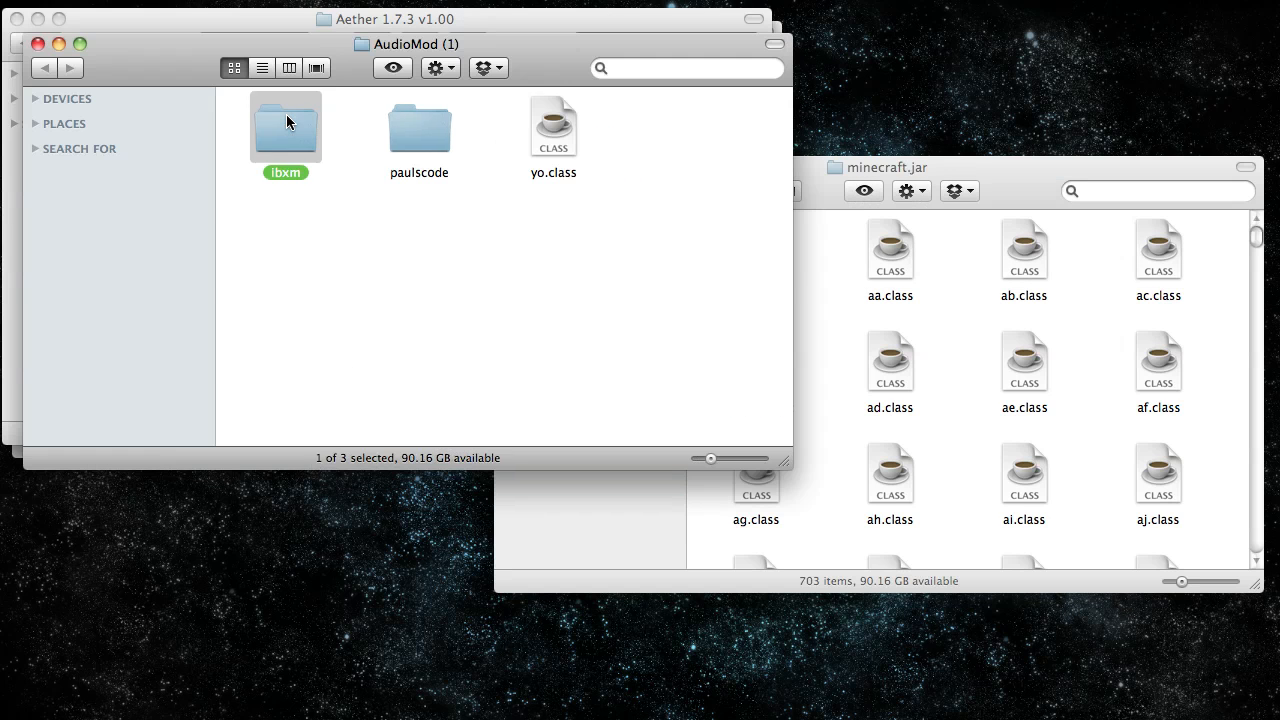
pyautogui.doubleClick(294, 129)
pyautogui.press('super+a')
pyautogui.click(963, 370)
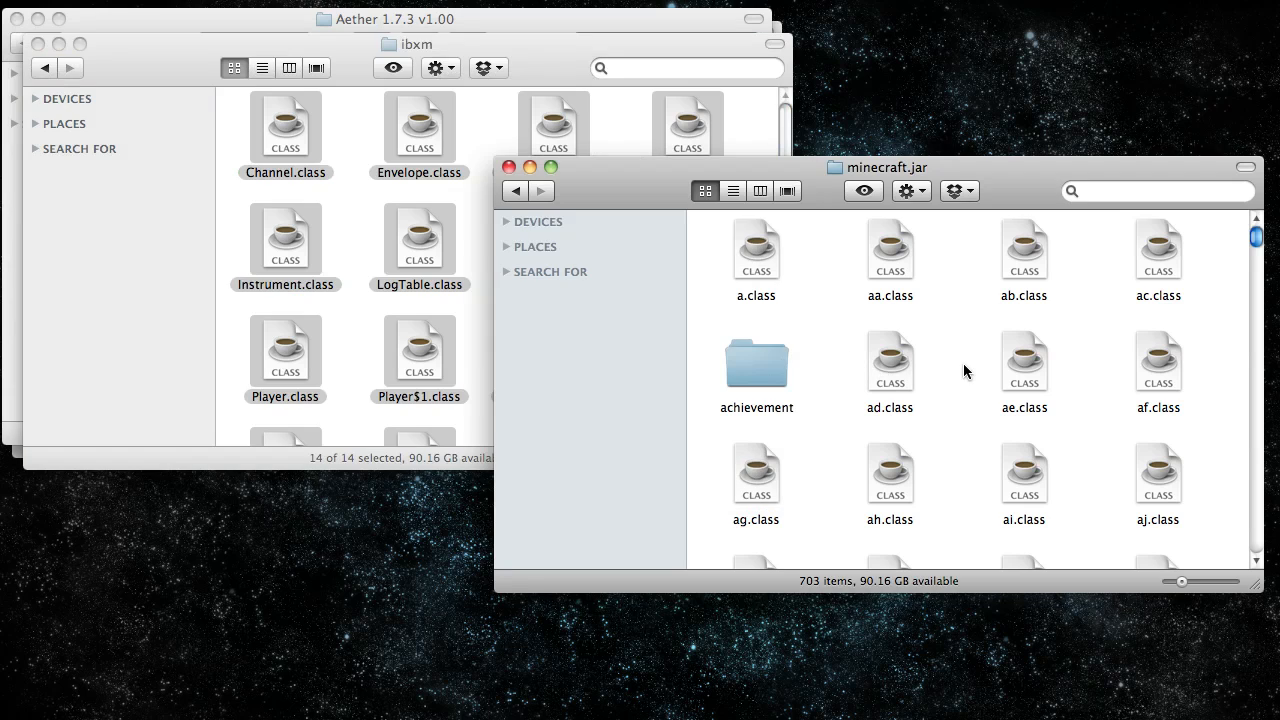
# Copy yo.class from AudioMod into minecraft.jar, replacing the existing one.
pyautogui.click(46, 70)
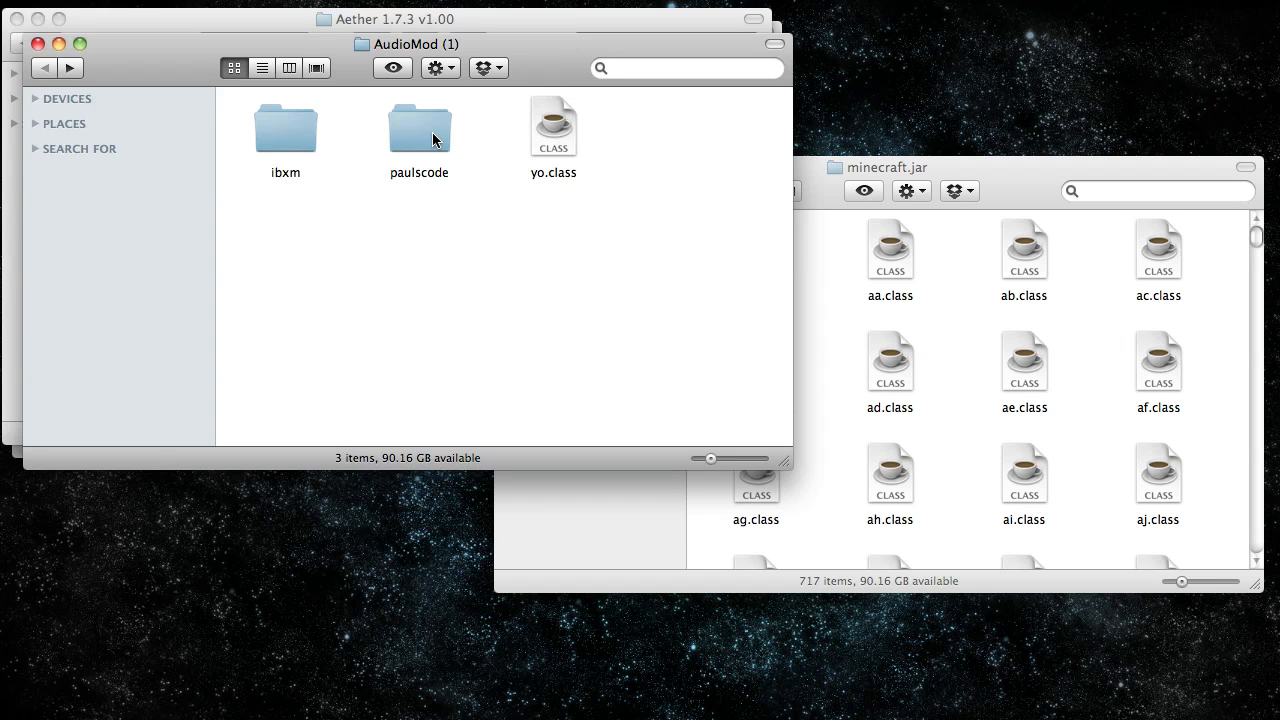
pyautogui.click(554, 140)
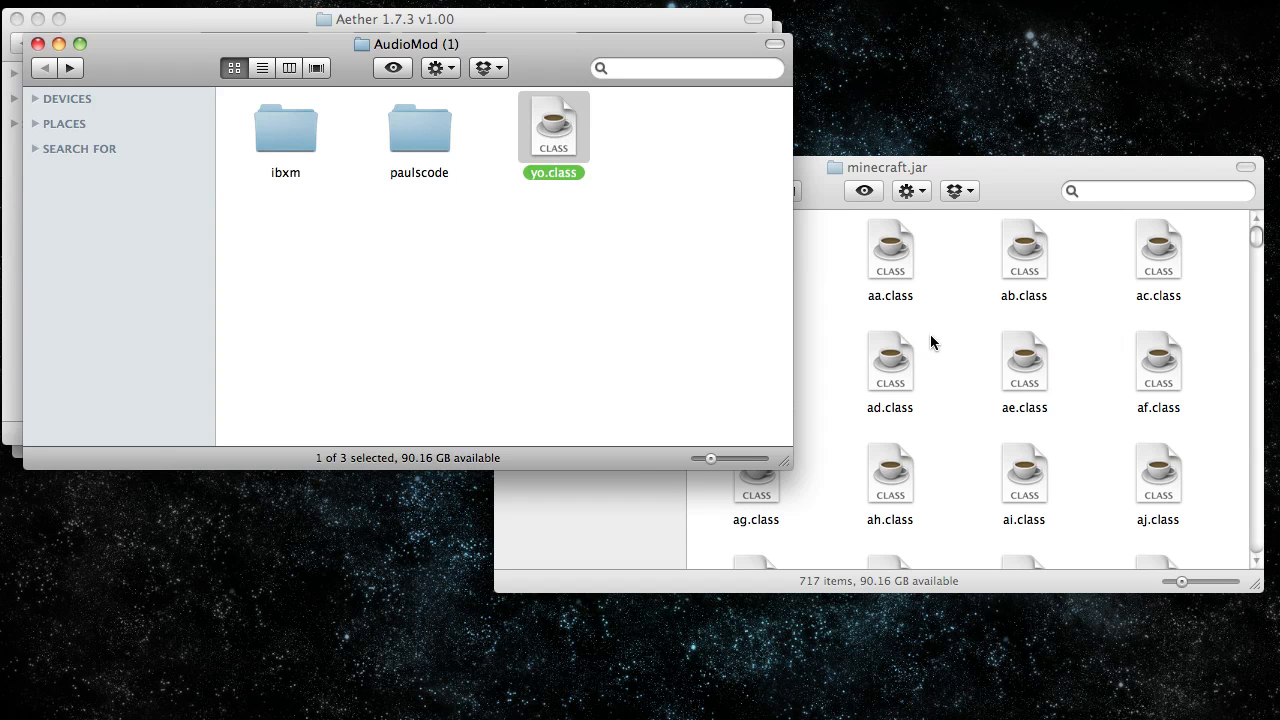
pyautogui.moveTo(930, 341); pyautogui.dragTo(930, 341)
pyautogui.click(1190, 272)
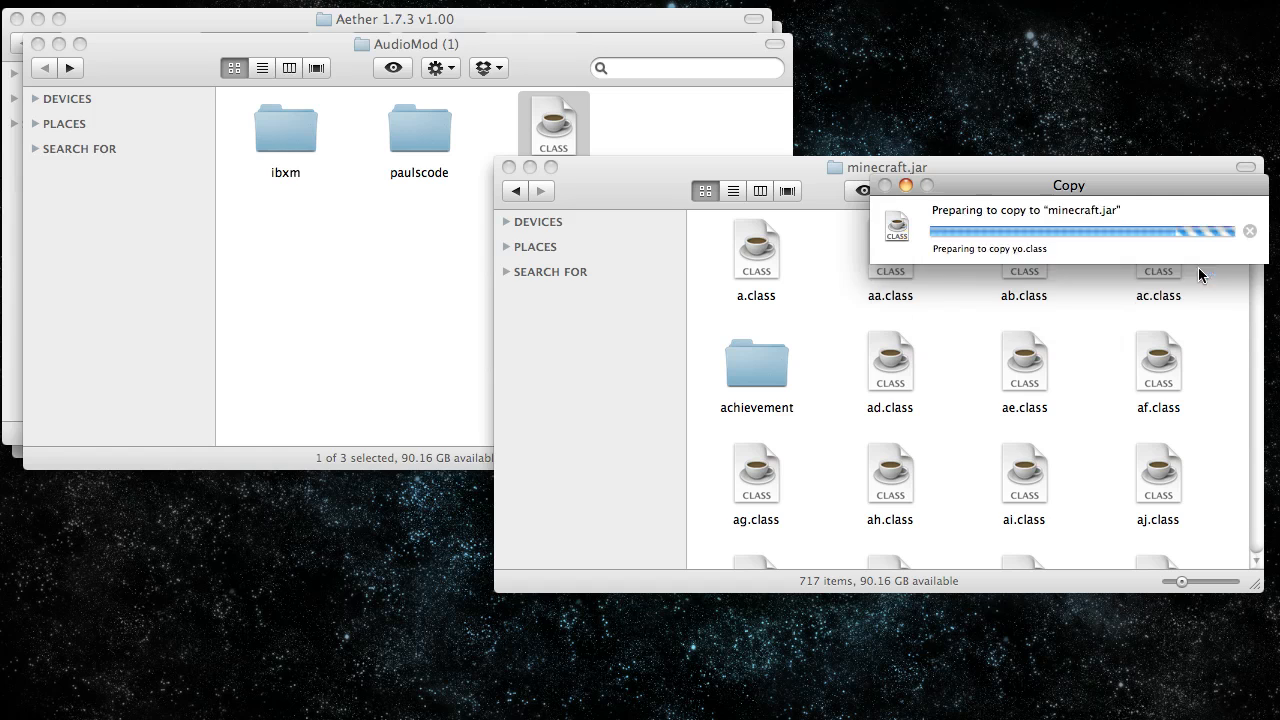
pyautogui.click(417, 291)
# Select CodecIBXM.class in AudioMod's paulscode/sound/codecs and jump to the p files in minecraft.jar.
pyautogui.doubleClick(417, 137)
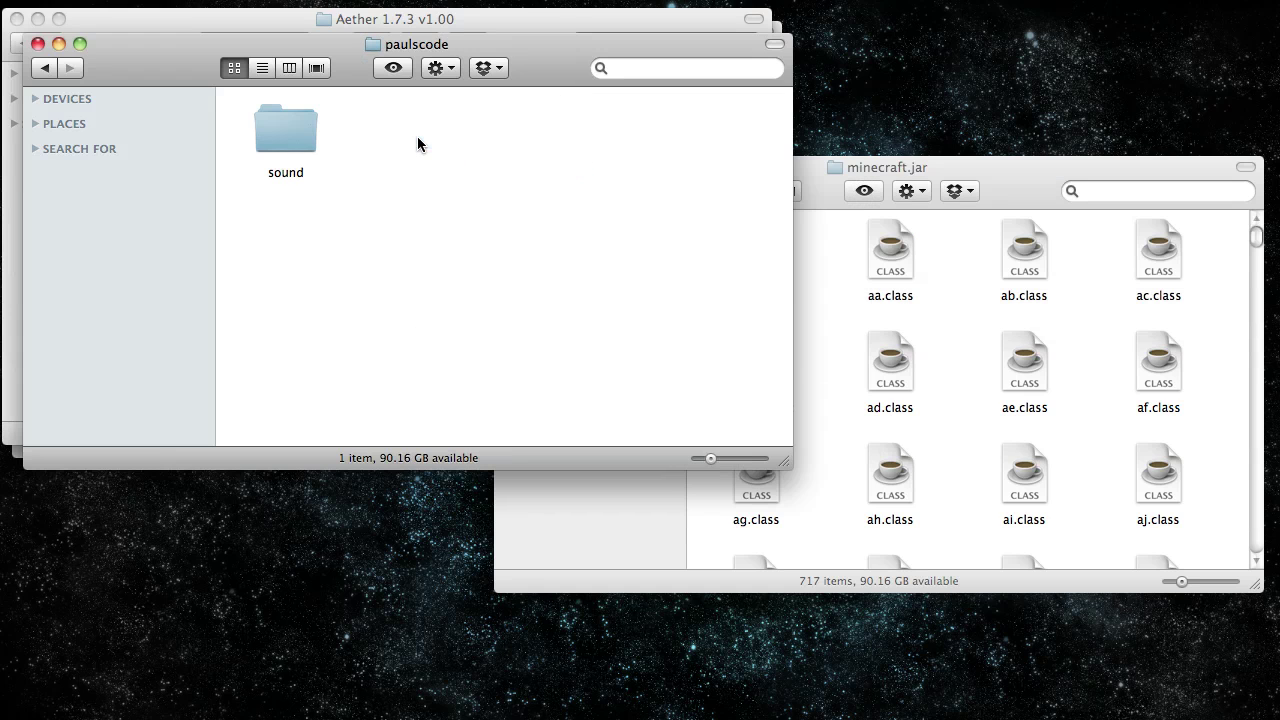
pyautogui.doubleClick(298, 131)
pyautogui.click(303, 132)
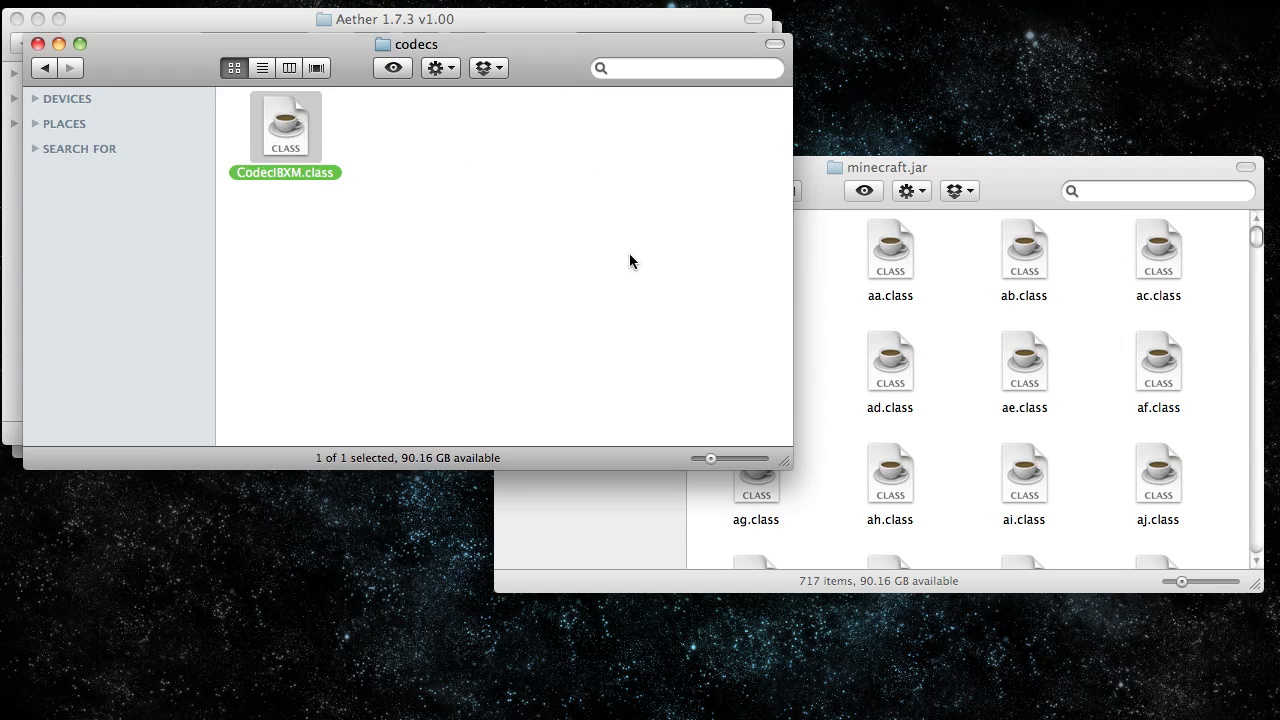
pyautogui.click(851, 424)
pyautogui.press('p')
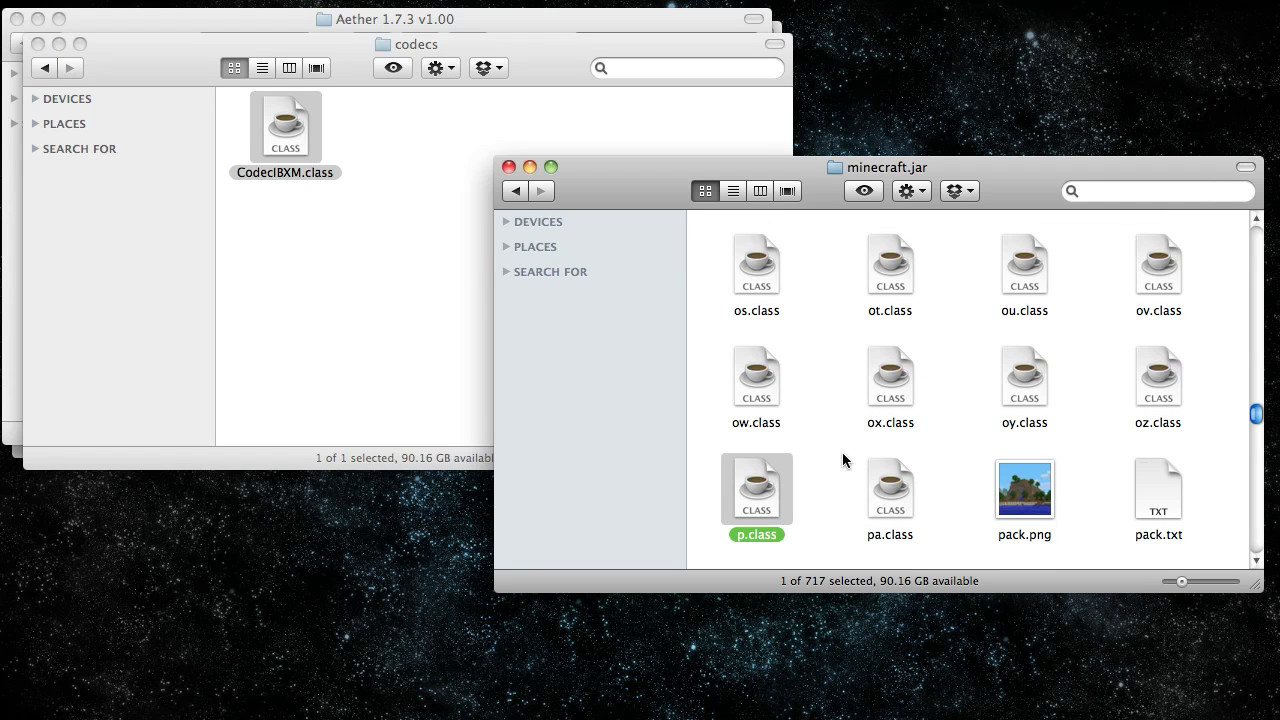
pyautogui.scroll(-3, 991, 423)
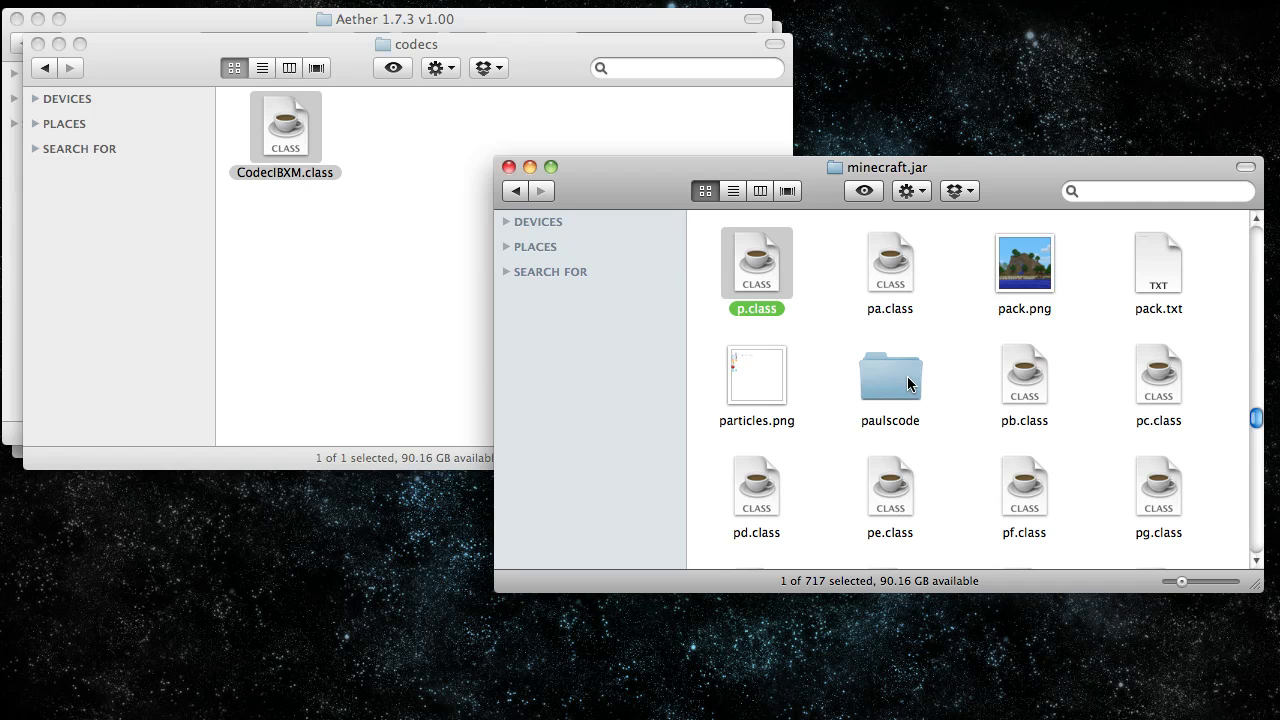
# Place CodecIBXM.class in minecraft.jar's paulscode/sound/codecs folder and close the source codecs window.
pyautogui.doubleClick(883, 375)
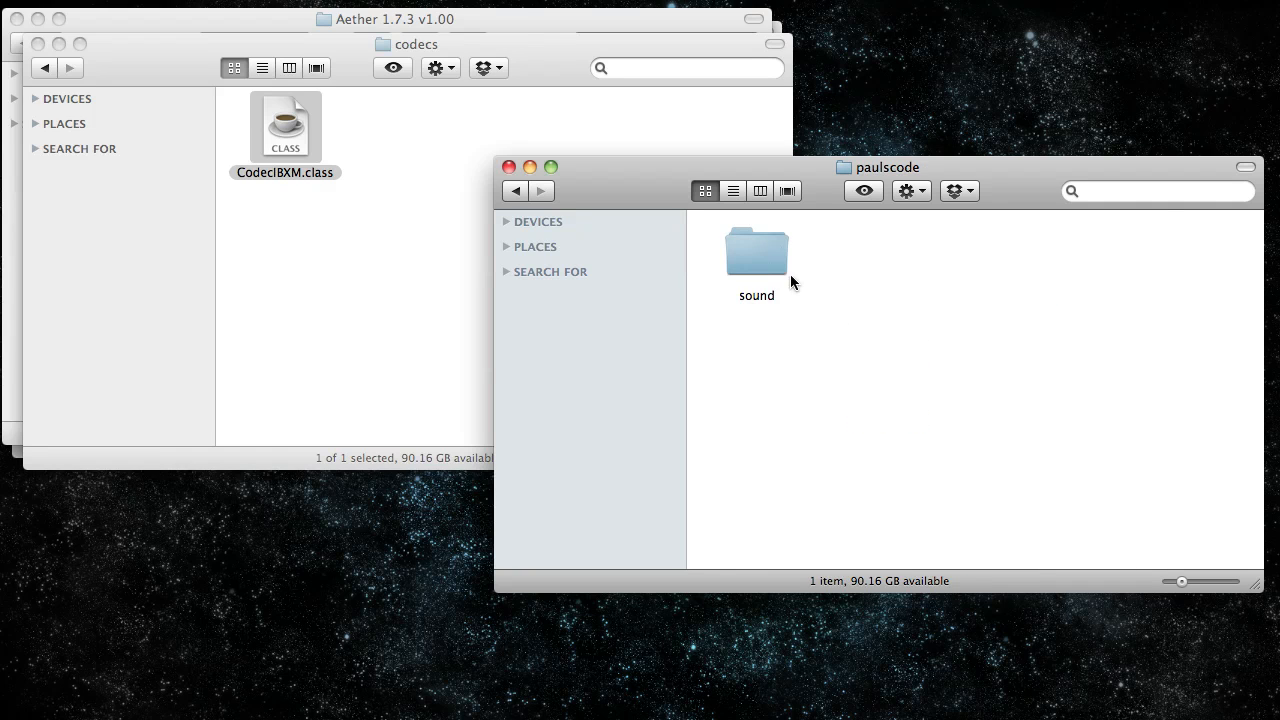
pyautogui.doubleClick(790, 274)
pyautogui.doubleClick(906, 254)
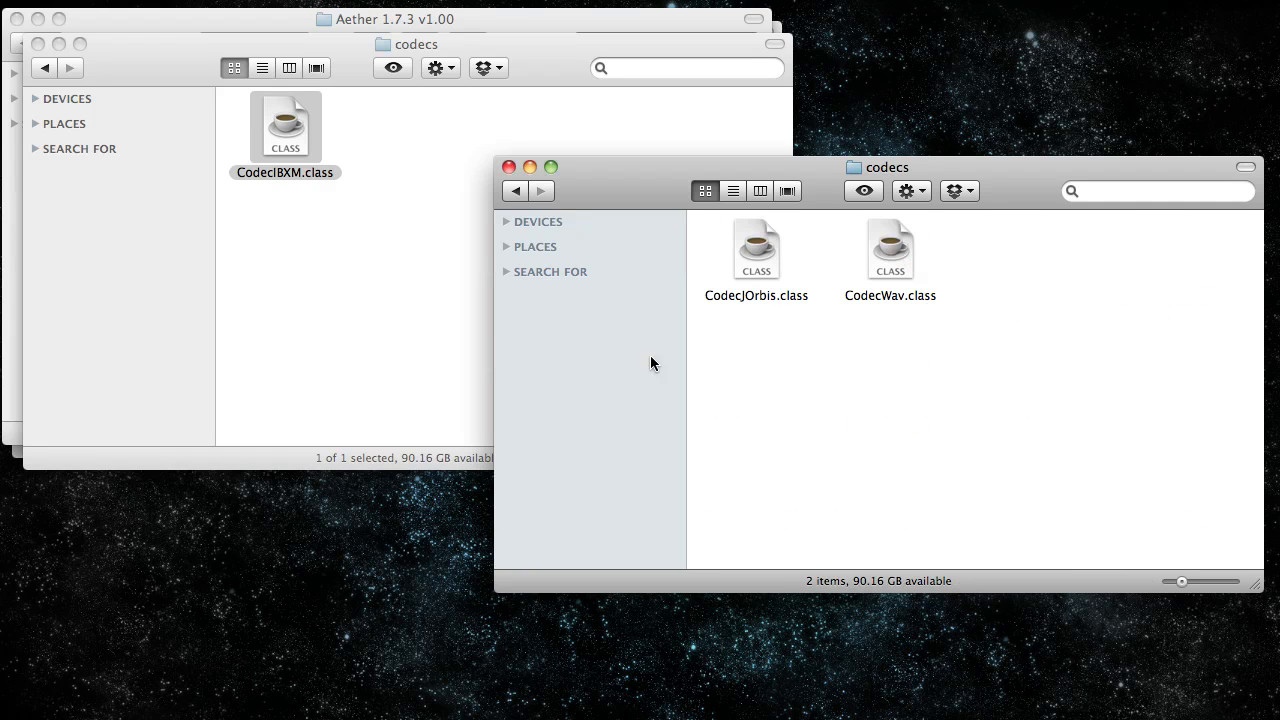
pyautogui.press('super+v')
pyautogui.click(90, 80)
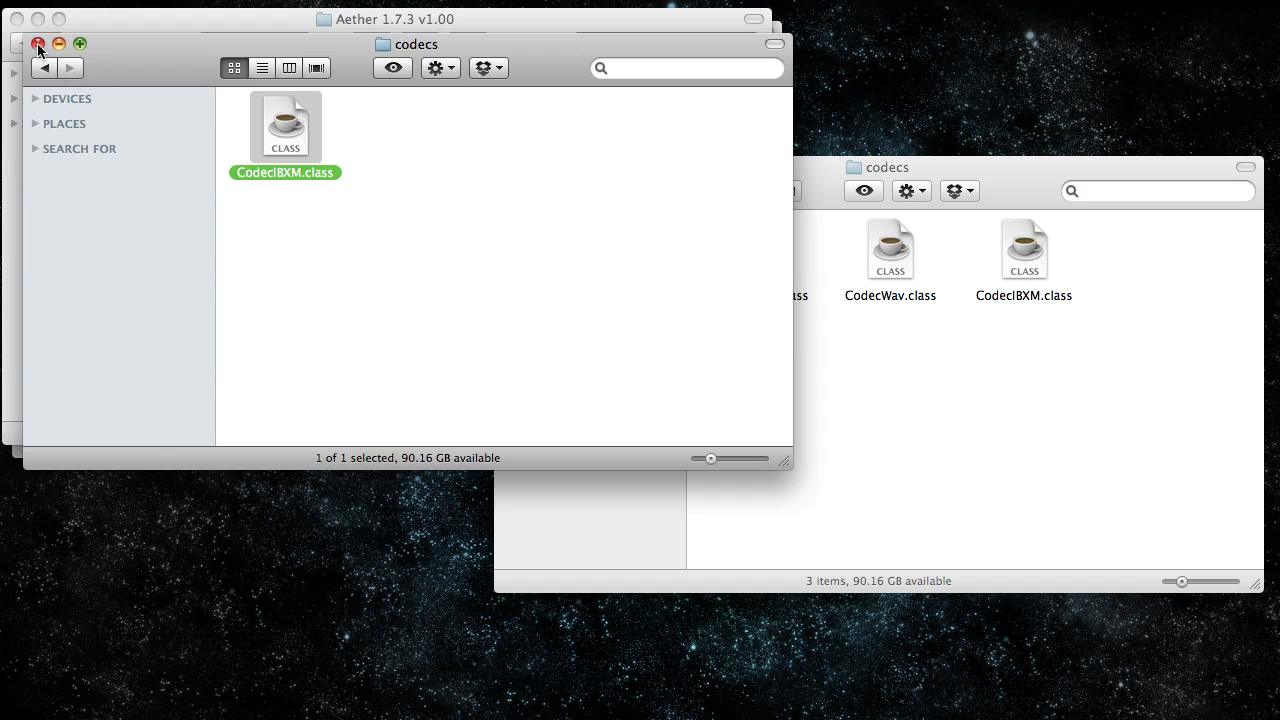
pyautogui.click(38, 44)
pyautogui.click(306, 304)
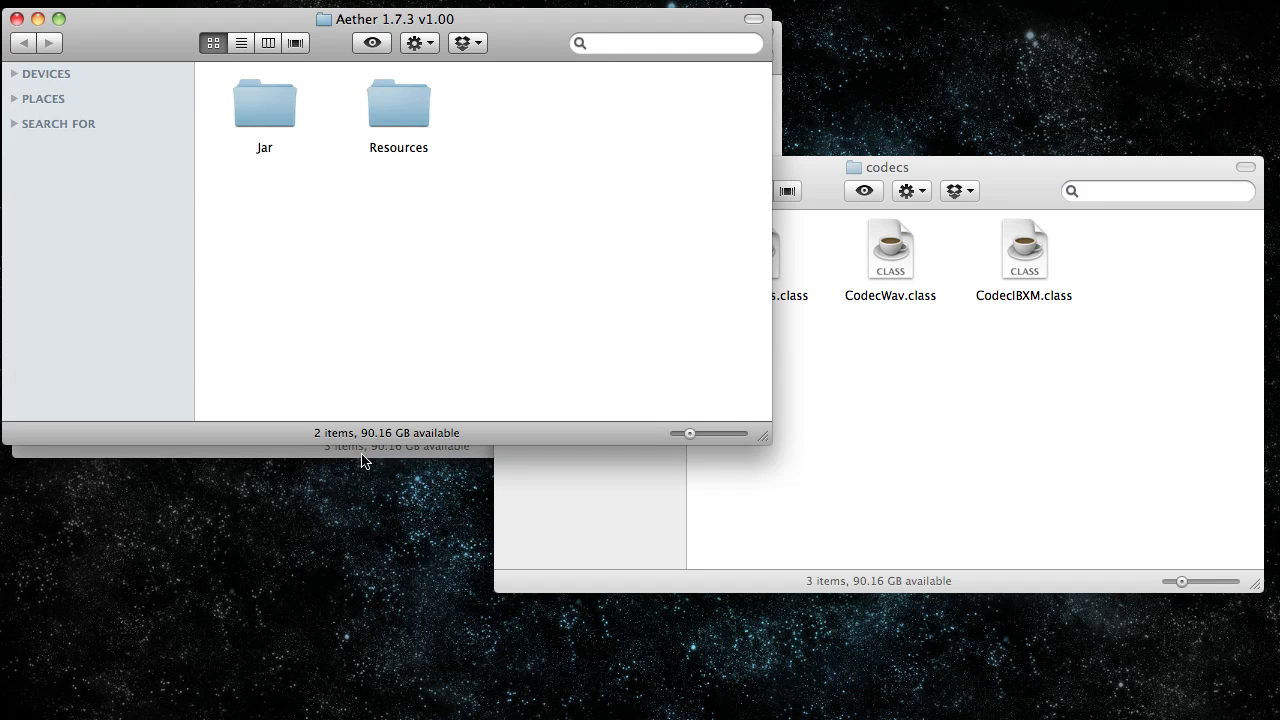
# Select all 32 files in ShockAhPI's bin folder and return the target window to the top of minecraft.jar.
pyautogui.click(259, 452)
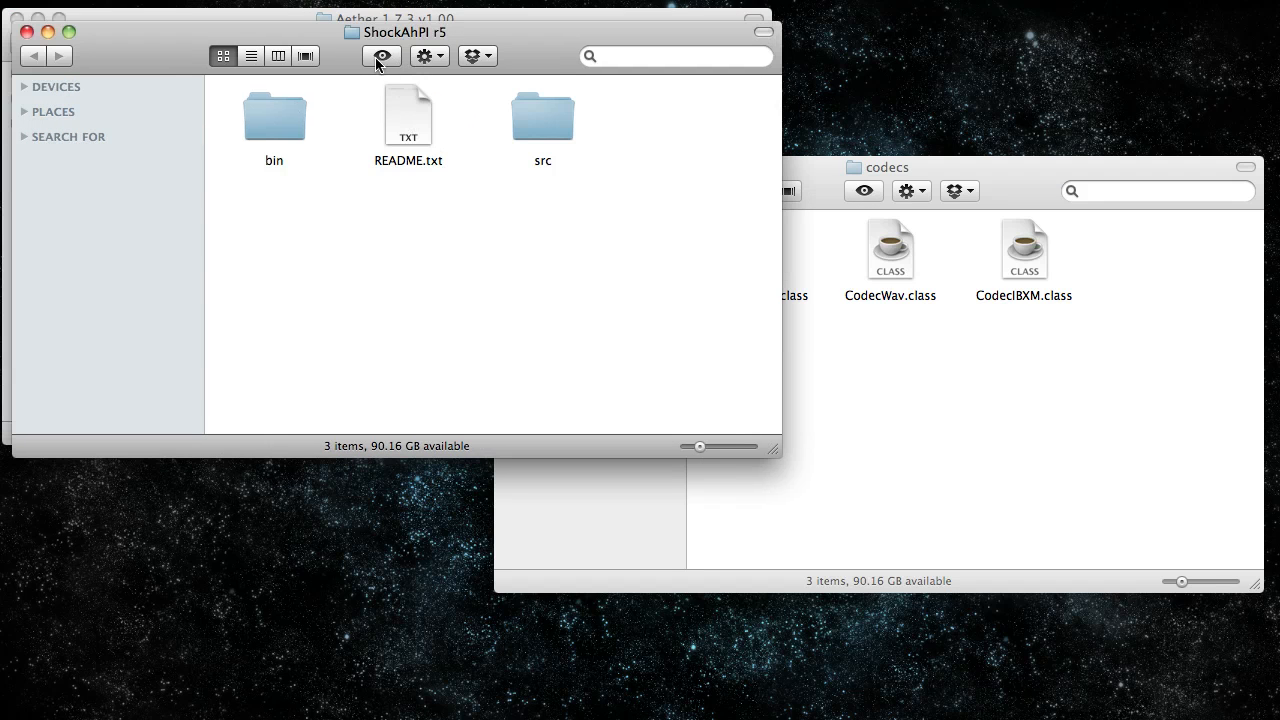
pyautogui.doubleClick(293, 119)
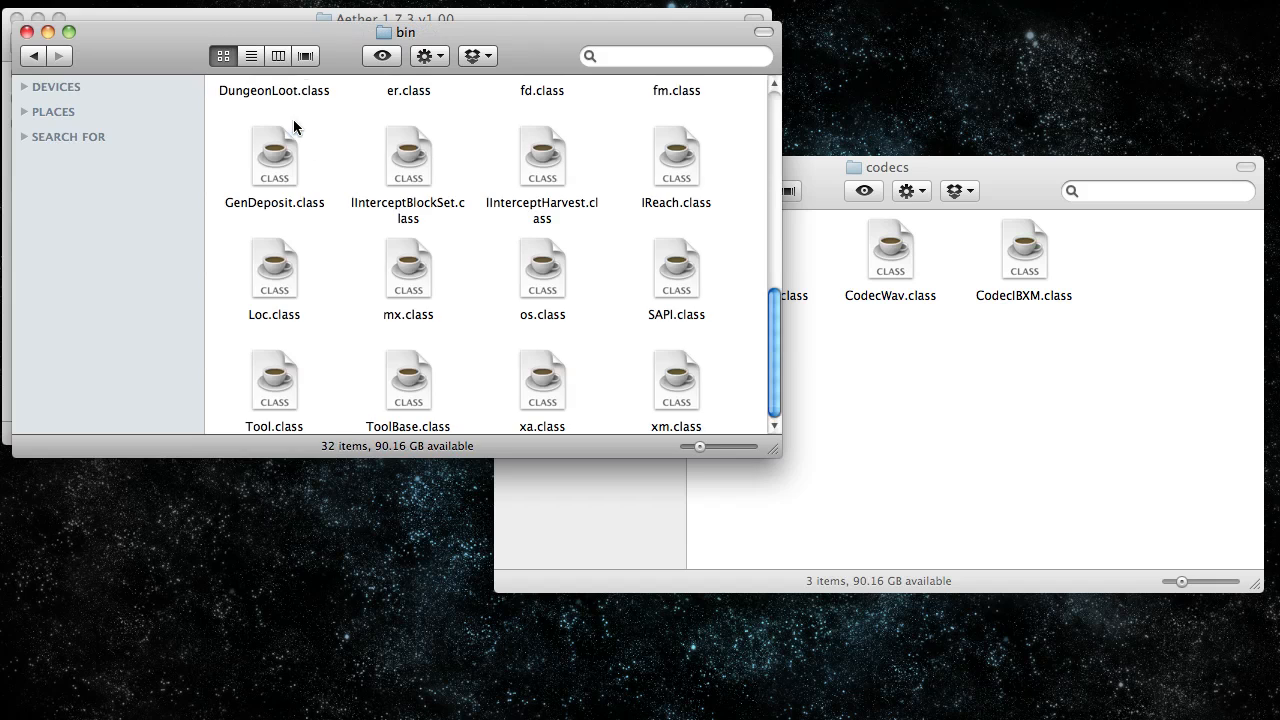
pyautogui.press('super+a')
pyautogui.click(724, 311)
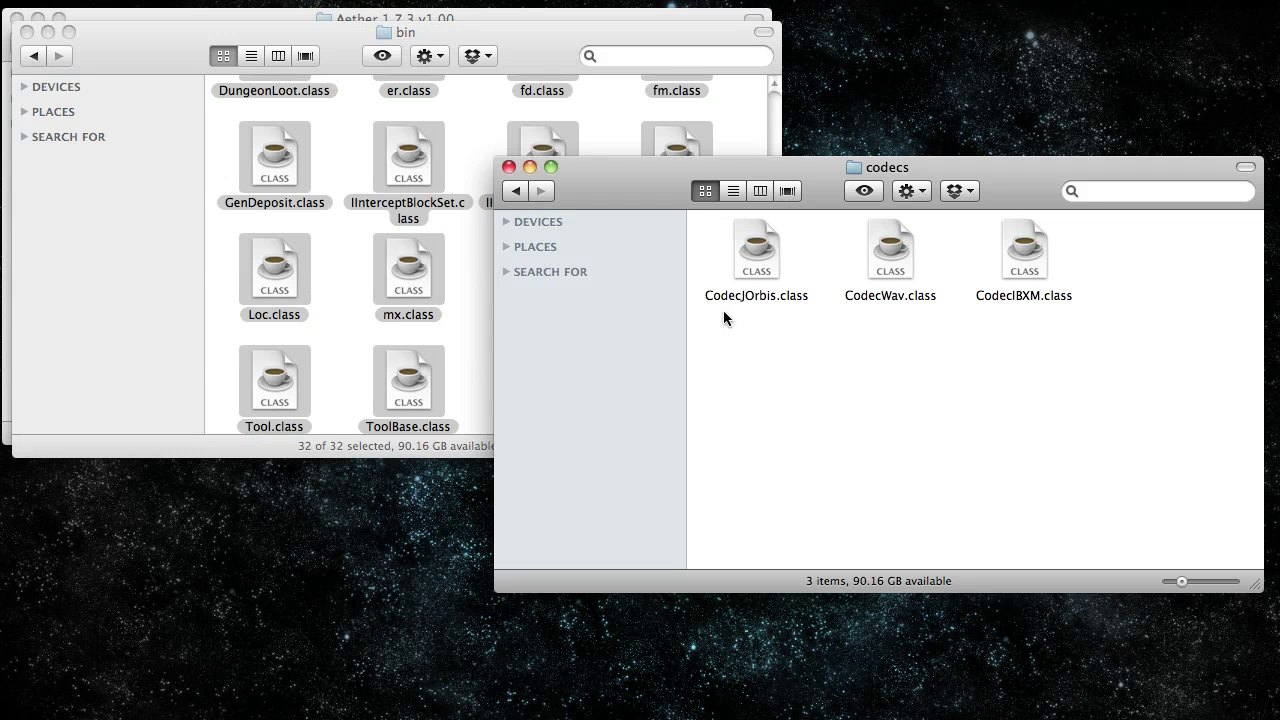
pyautogui.click(516, 191)
pyautogui.click(519, 191)
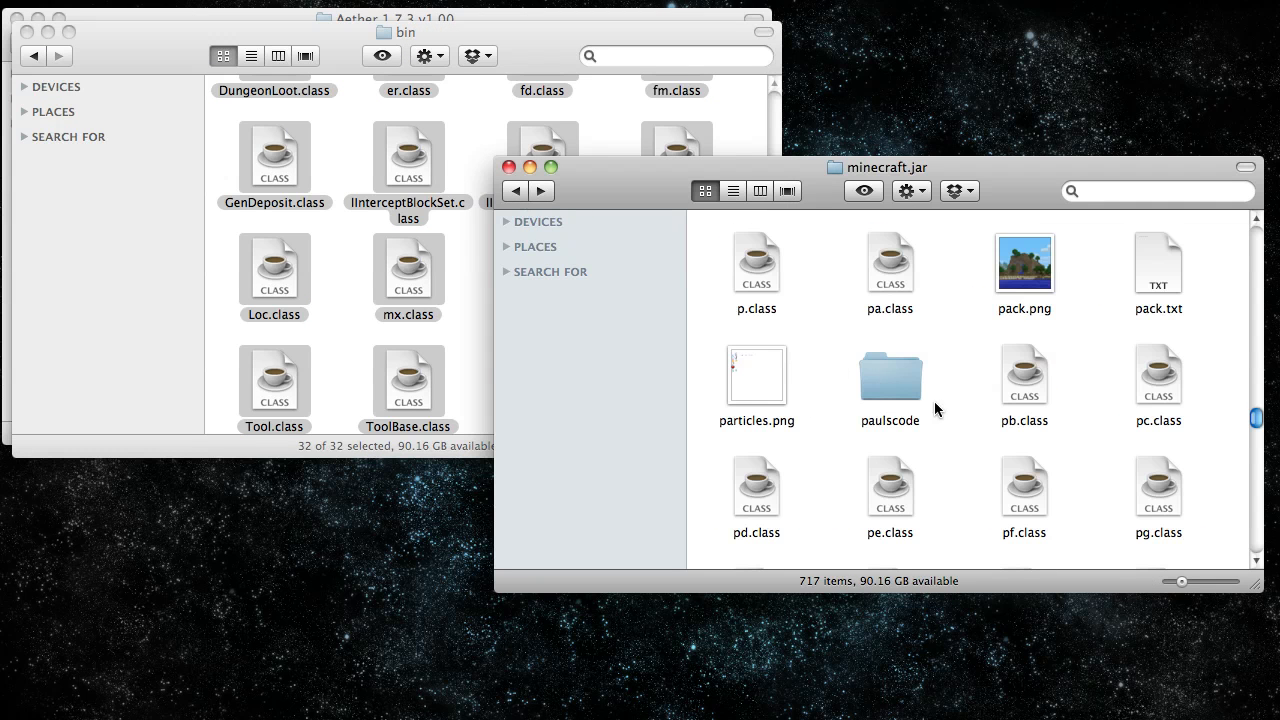
# Copy the ShockAhPI bin files into minecraft.jar, replacing all duplicates, and close the ShockAhPI r5 window.
pyautogui.moveTo(988, 532); pyautogui.dragTo(995, 500)
pyautogui.click(940, 266)
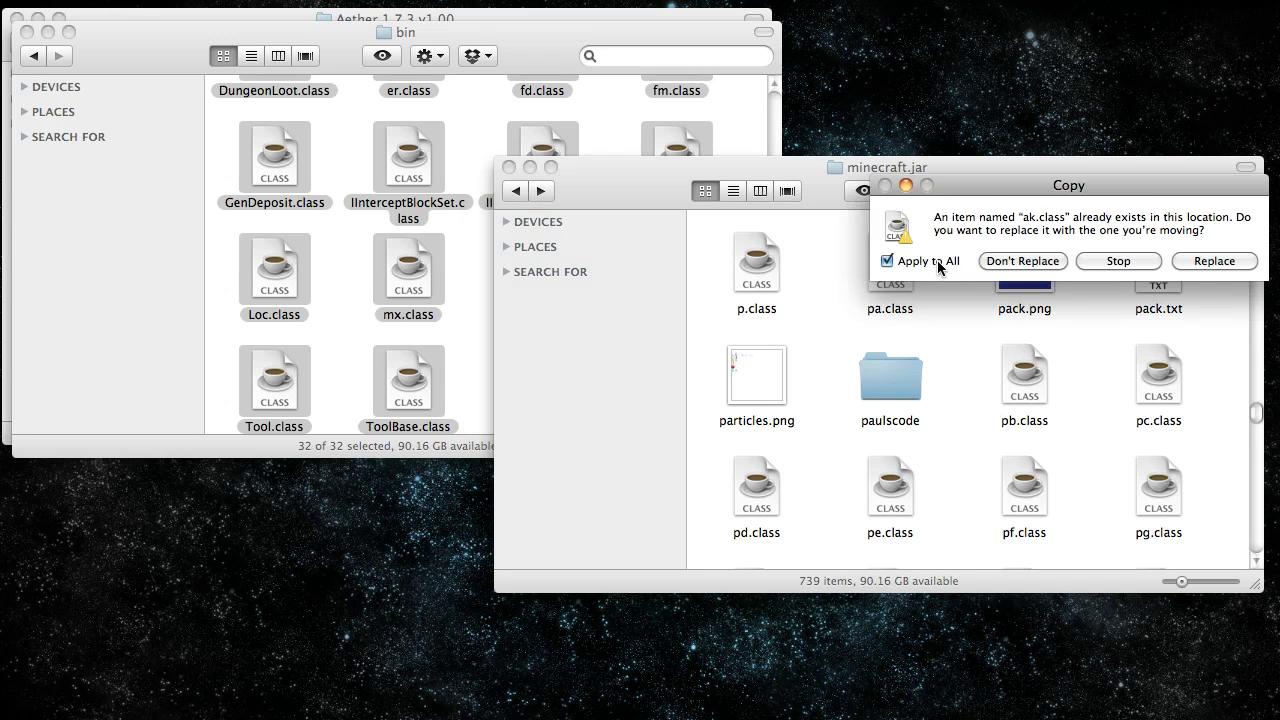
pyautogui.click(1176, 260)
pyautogui.click(476, 336)
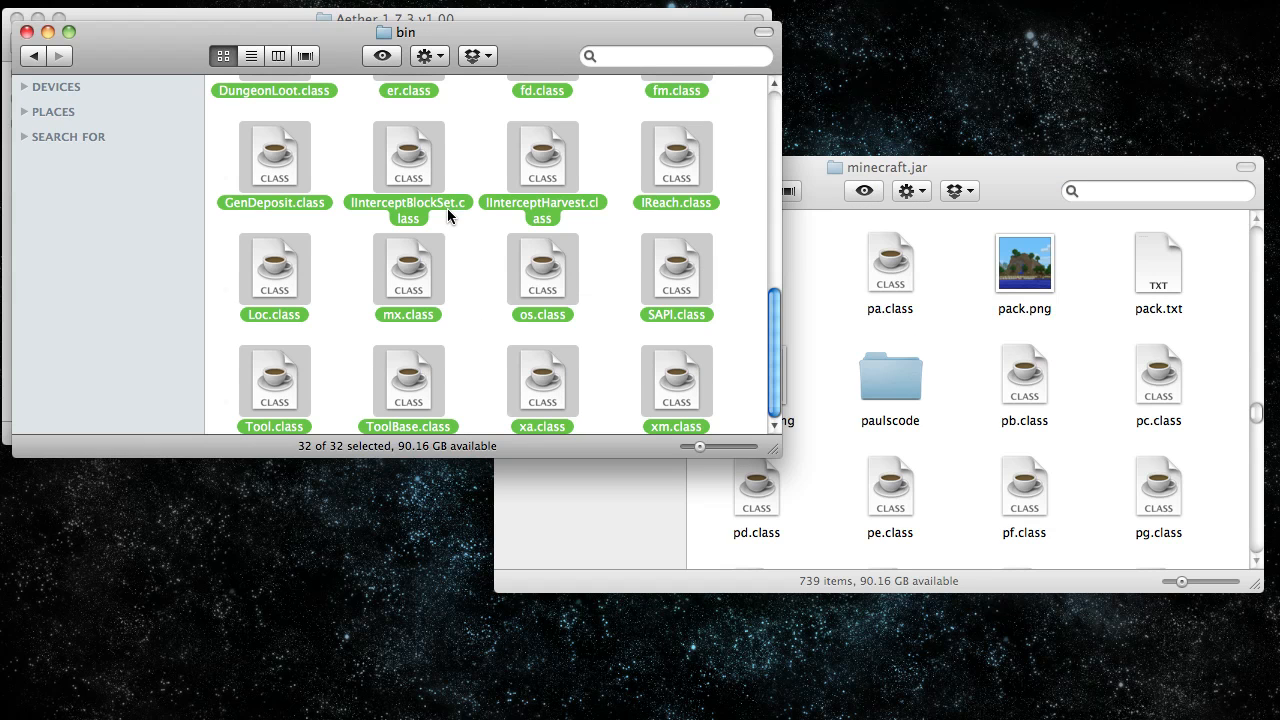
pyautogui.click(27, 60)
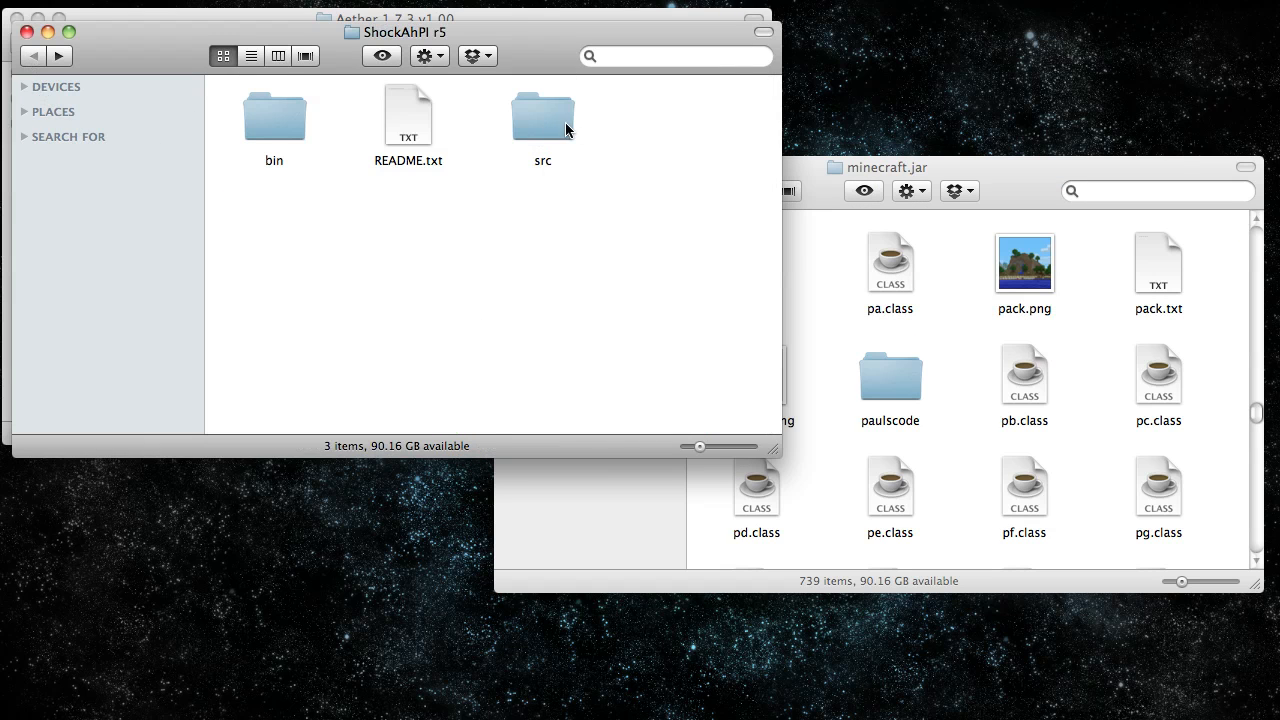
pyautogui.doubleClick(564, 132)
pyautogui.click(33, 56)
pyautogui.click(27, 32)
# Copy all of Aether's Jar folder except the armor folder into minecraft.jar.
pyautogui.click(311, 219)
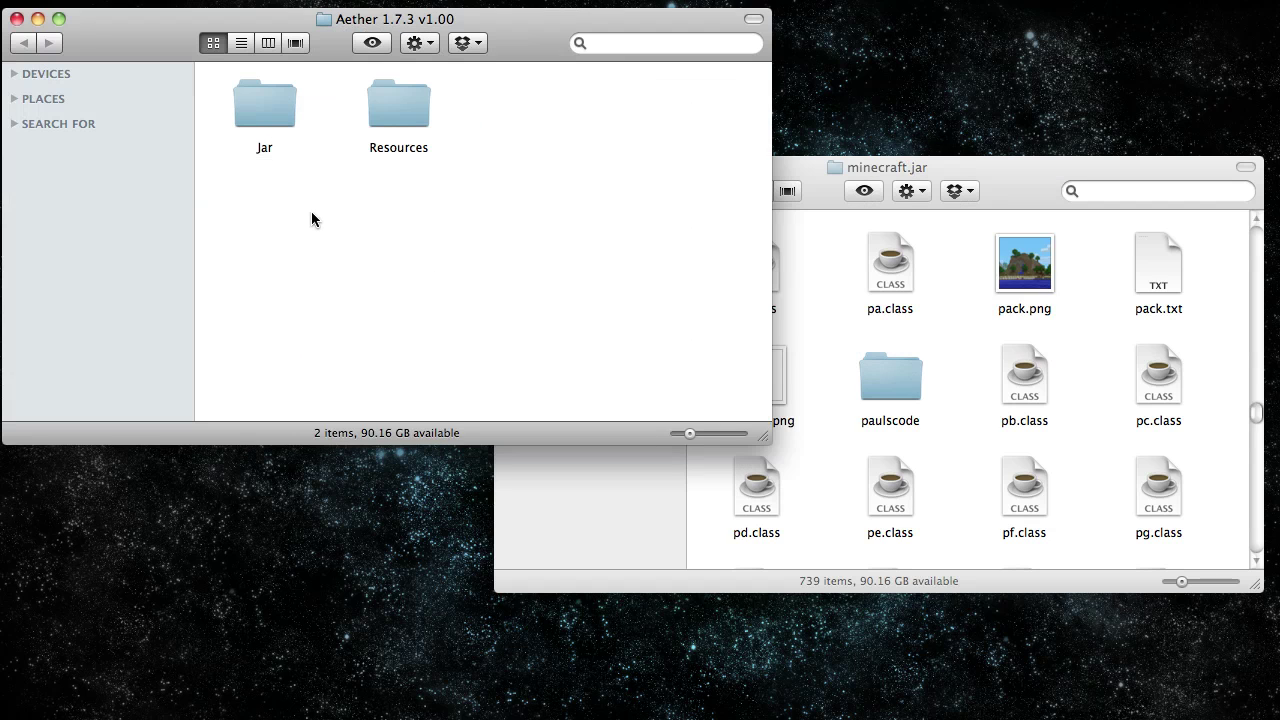
pyautogui.click(263, 108)
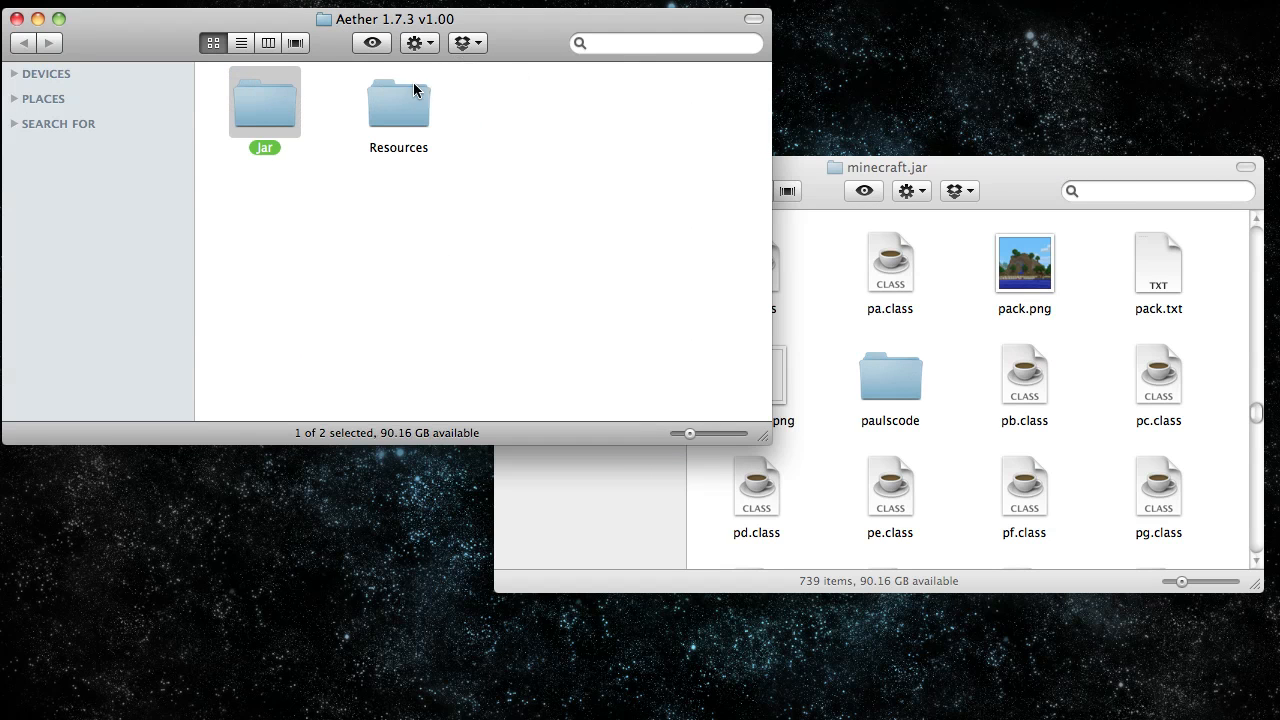
pyautogui.doubleClick(271, 100)
pyautogui.press('super+a')
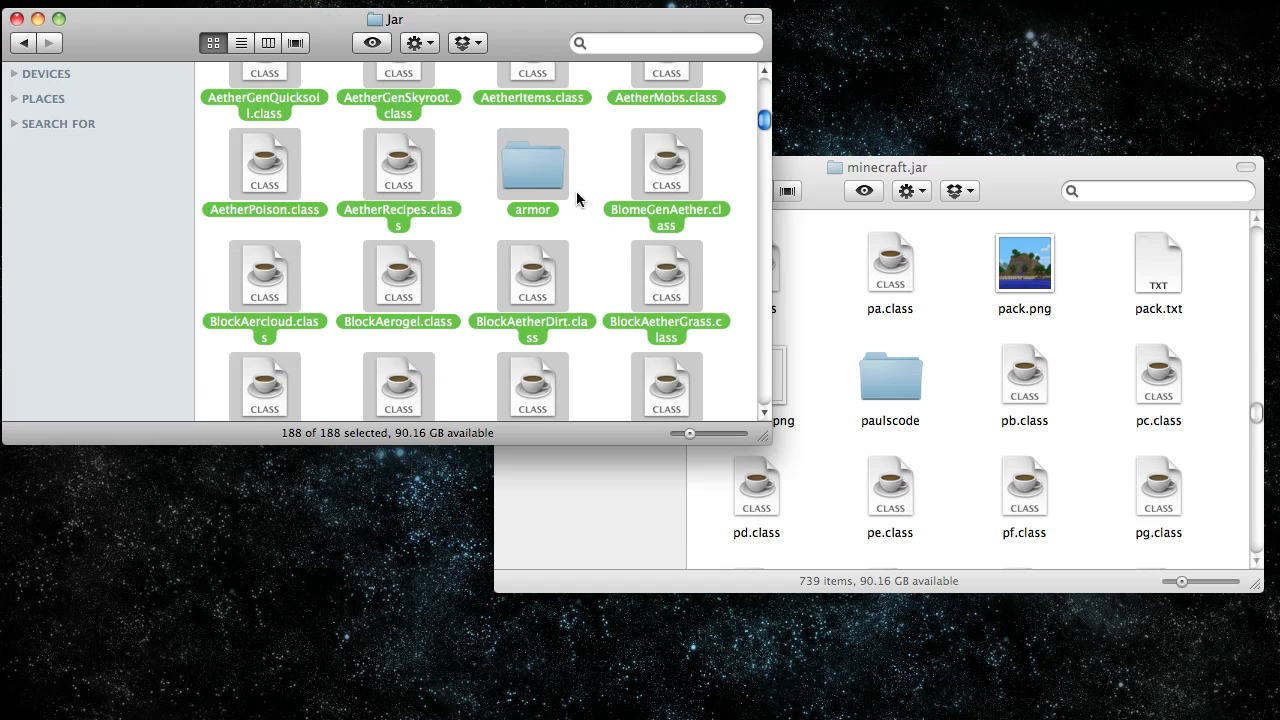
pyautogui.keyDown('super'); pyautogui.click(528, 159); pyautogui.keyUp('super')
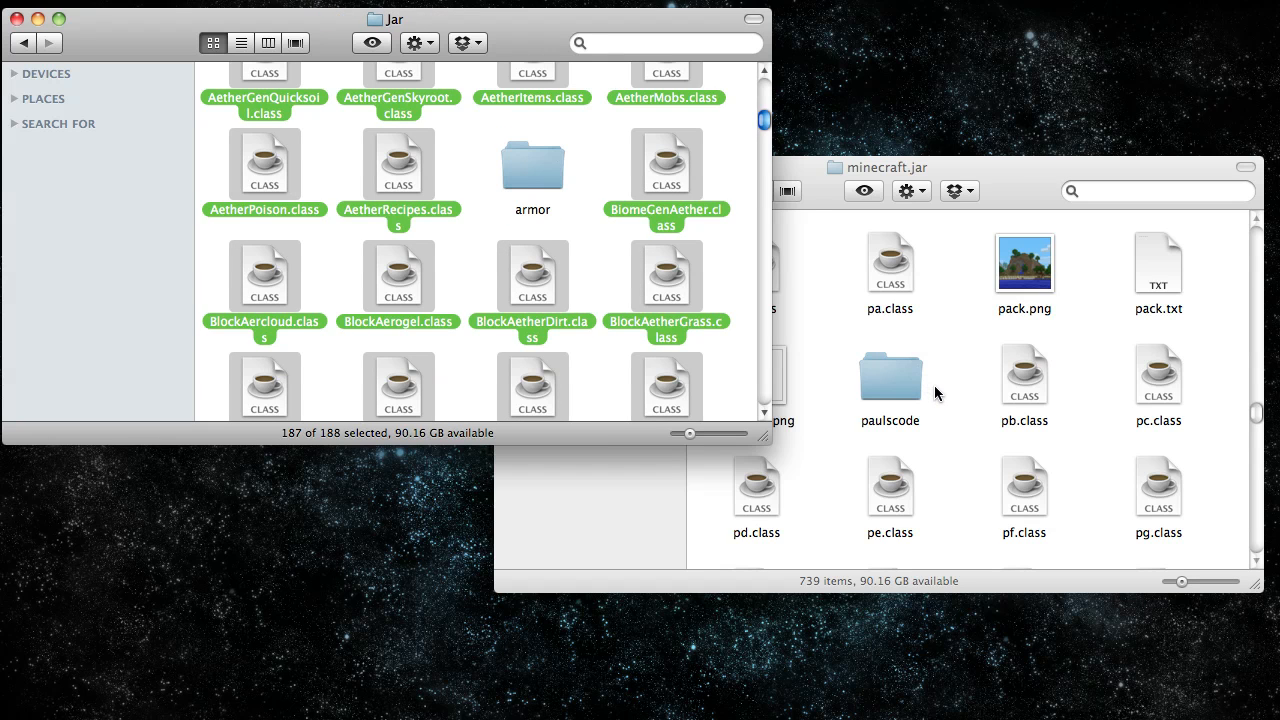
pyautogui.moveTo(935, 393); pyautogui.dragTo(980, 428)
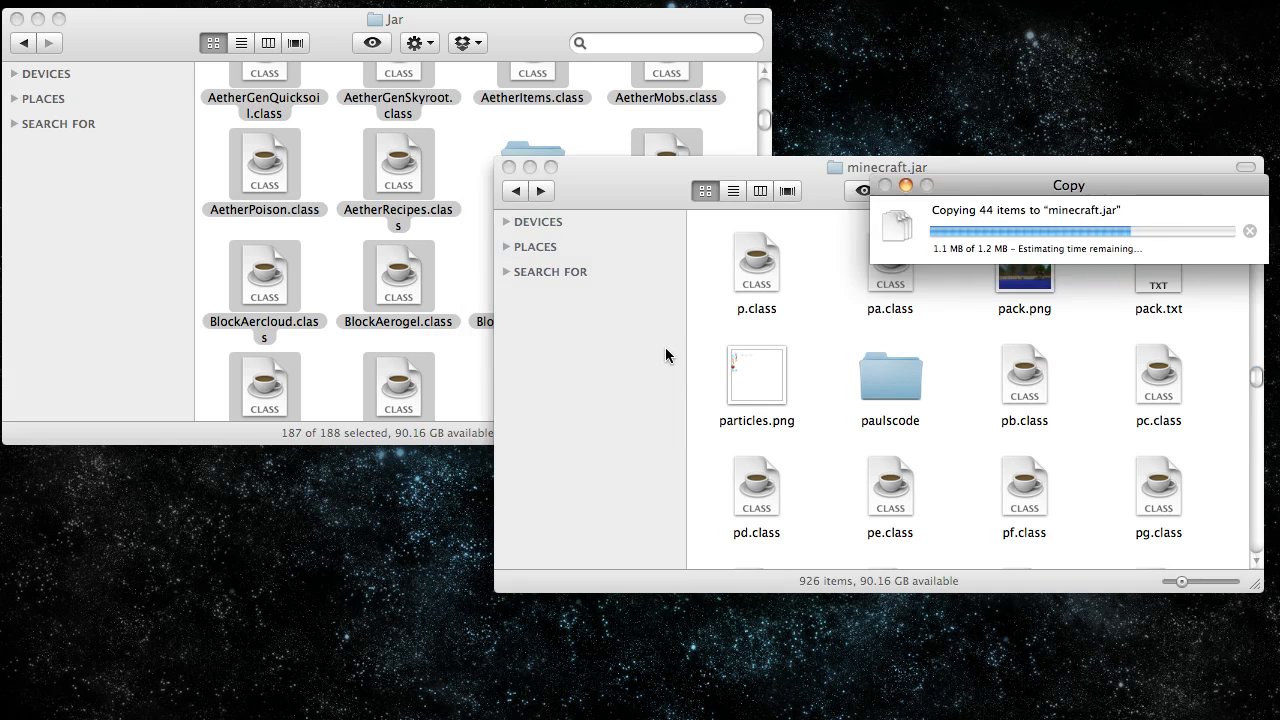
# Select all 13 images in Aether's armor folder and jump to the top of minecraft.jar.
pyautogui.click(457, 257)
pyautogui.doubleClick(528, 171)
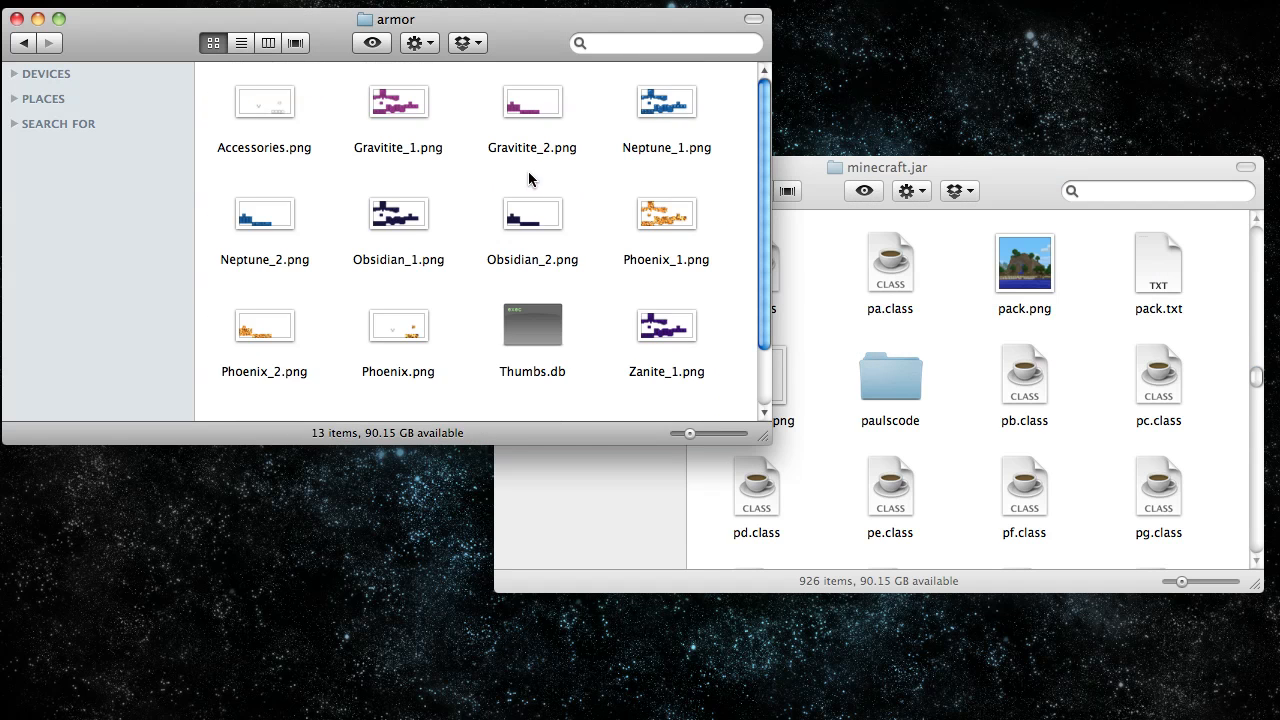
pyautogui.press('super+a')
pyautogui.click(957, 434)
pyautogui.press('Down')
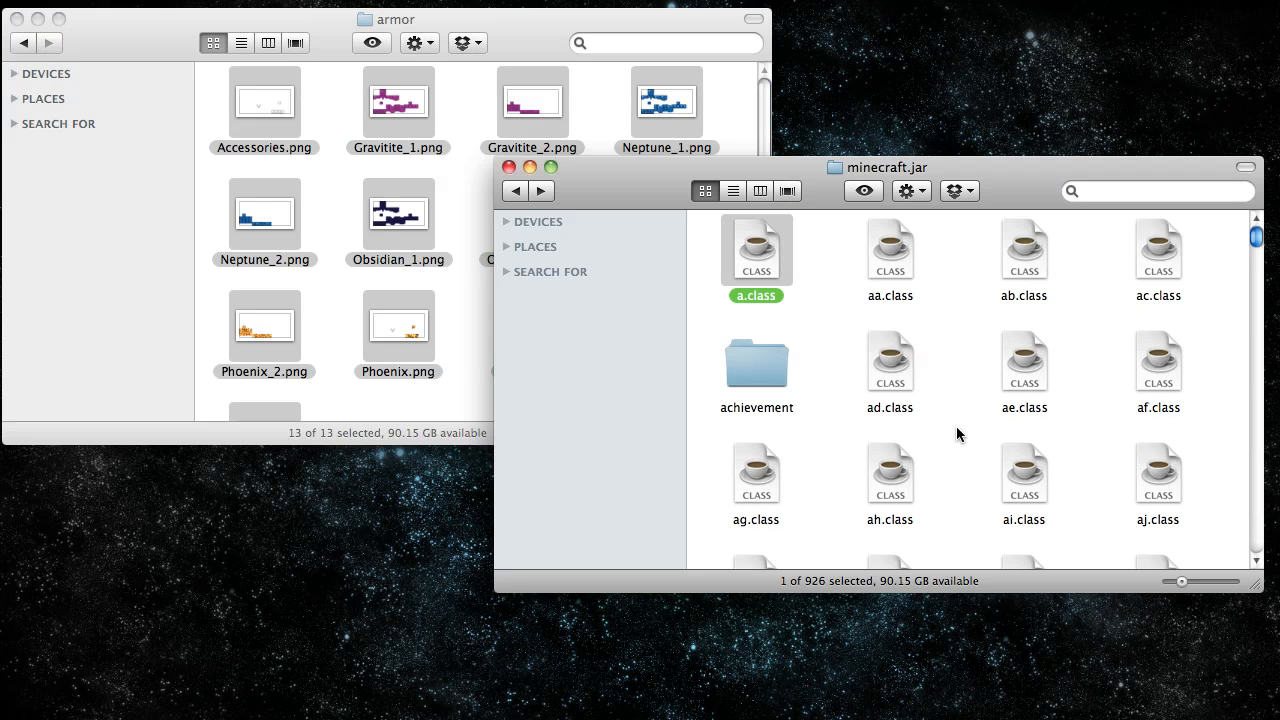
pyautogui.scroll(-2, 865, 357)
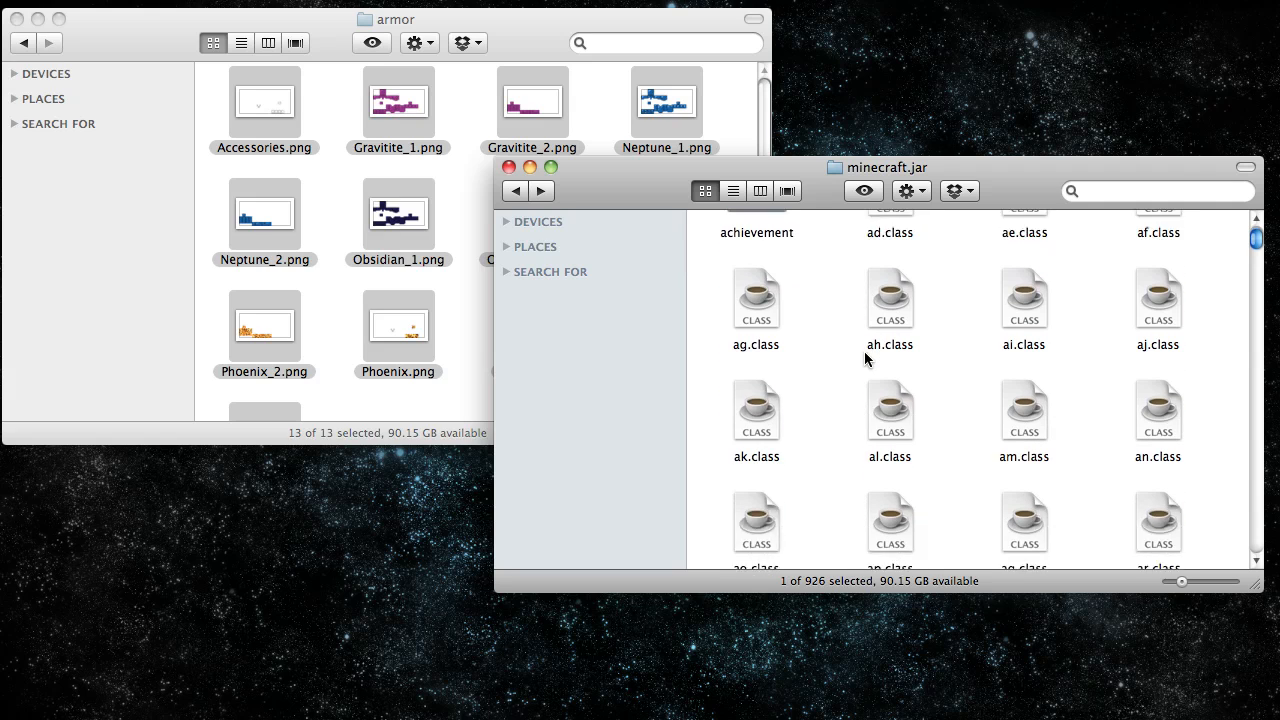
pyautogui.scroll(-4, 865, 357)
pyautogui.scroll(-2, 865, 357)
# Paste the Aether armor images into minecraft.jar's armor folder and return to the Jar folder.
pyautogui.doubleClick(757, 350)
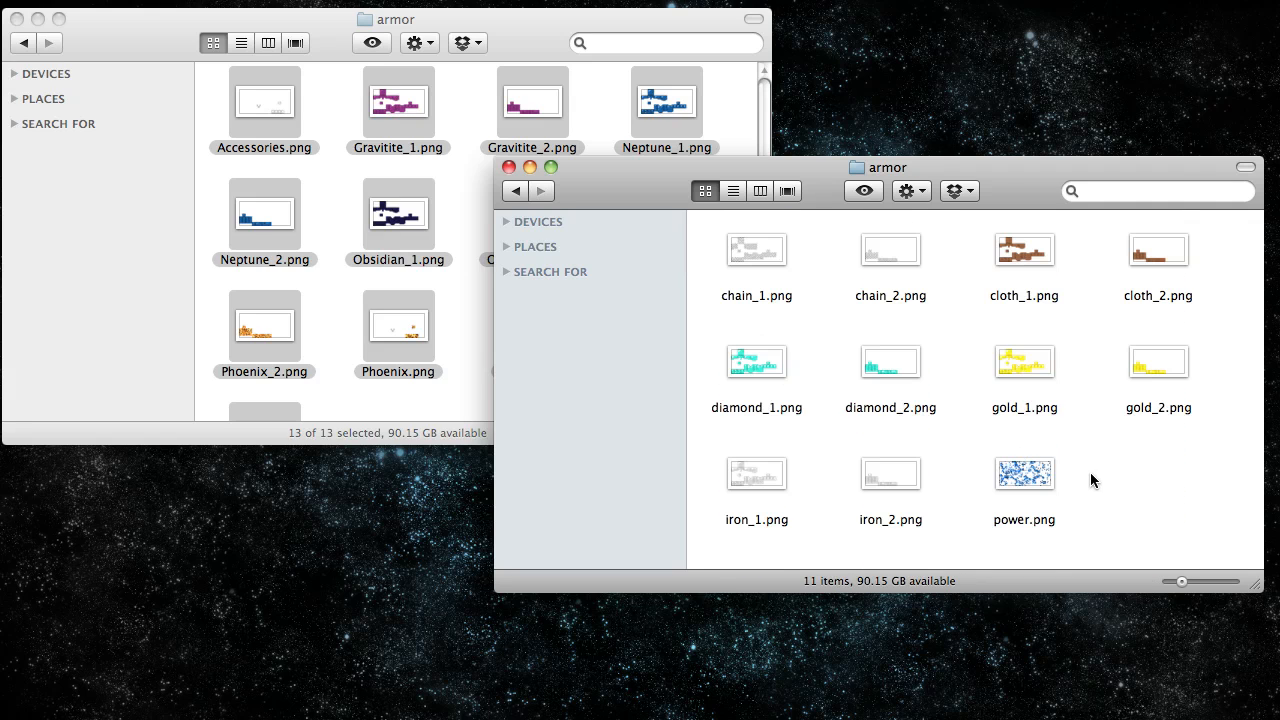
pyautogui.press('super+v')
pyautogui.click(469, 324)
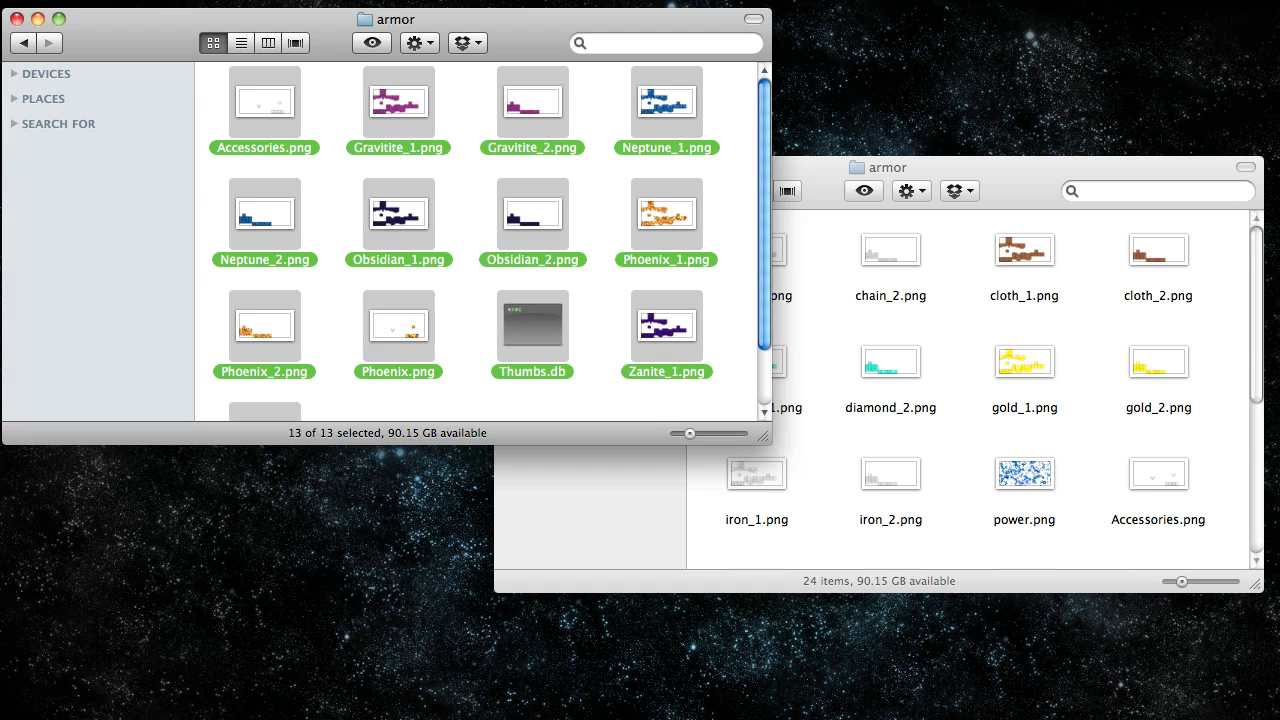
pyautogui.click(19, 44)
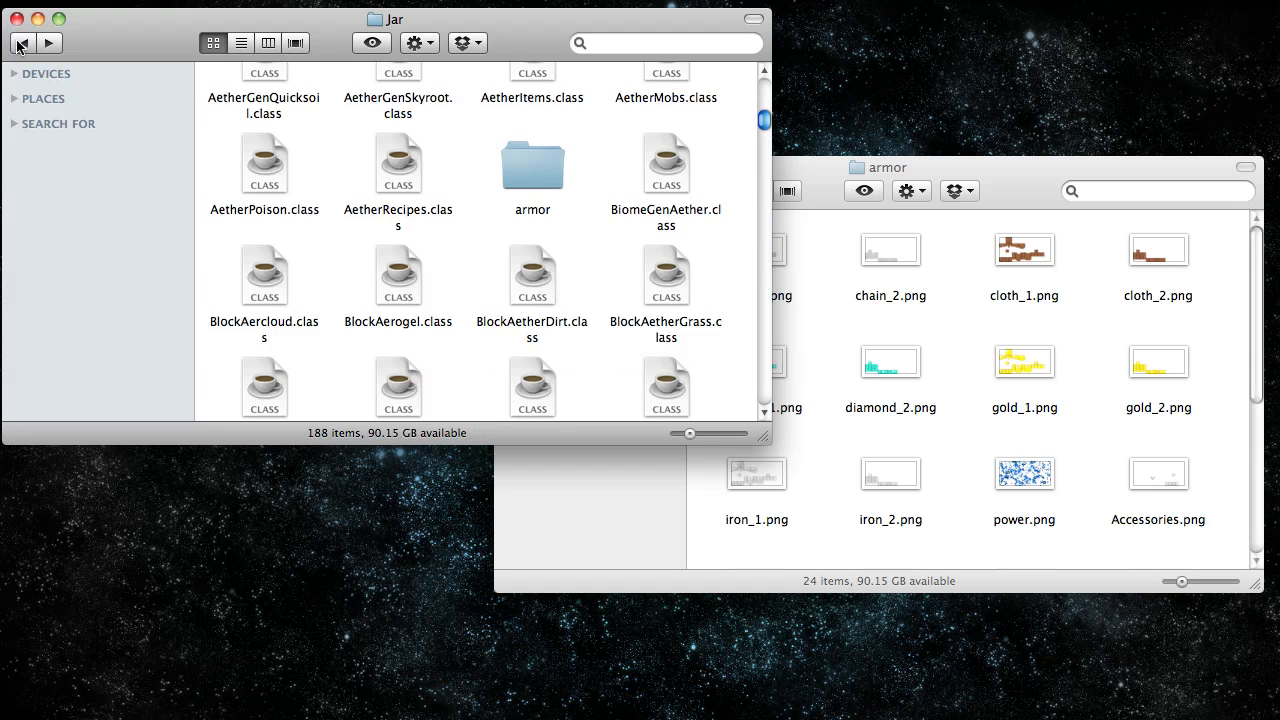
# Select the mod folder in Aether's Resources folder for copying.
pyautogui.click(24, 44)
pyautogui.doubleClick(386, 106)
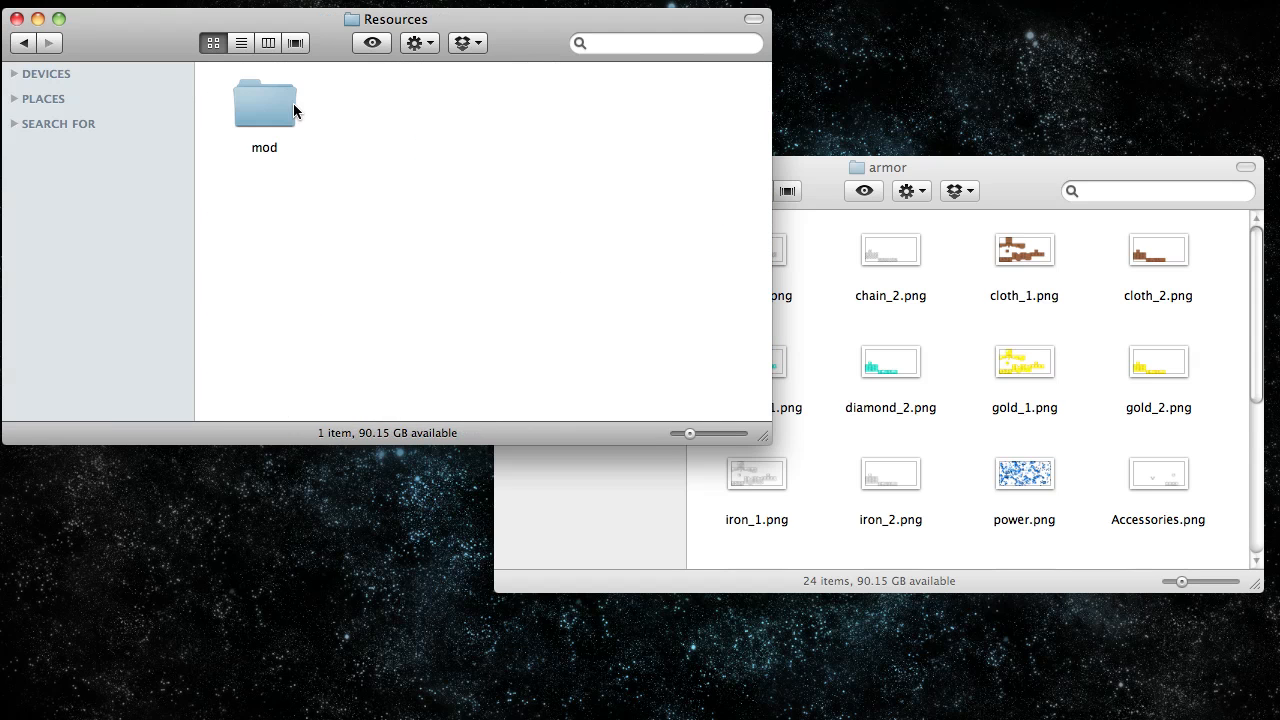
pyautogui.click(269, 108)
pyautogui.click(637, 225)
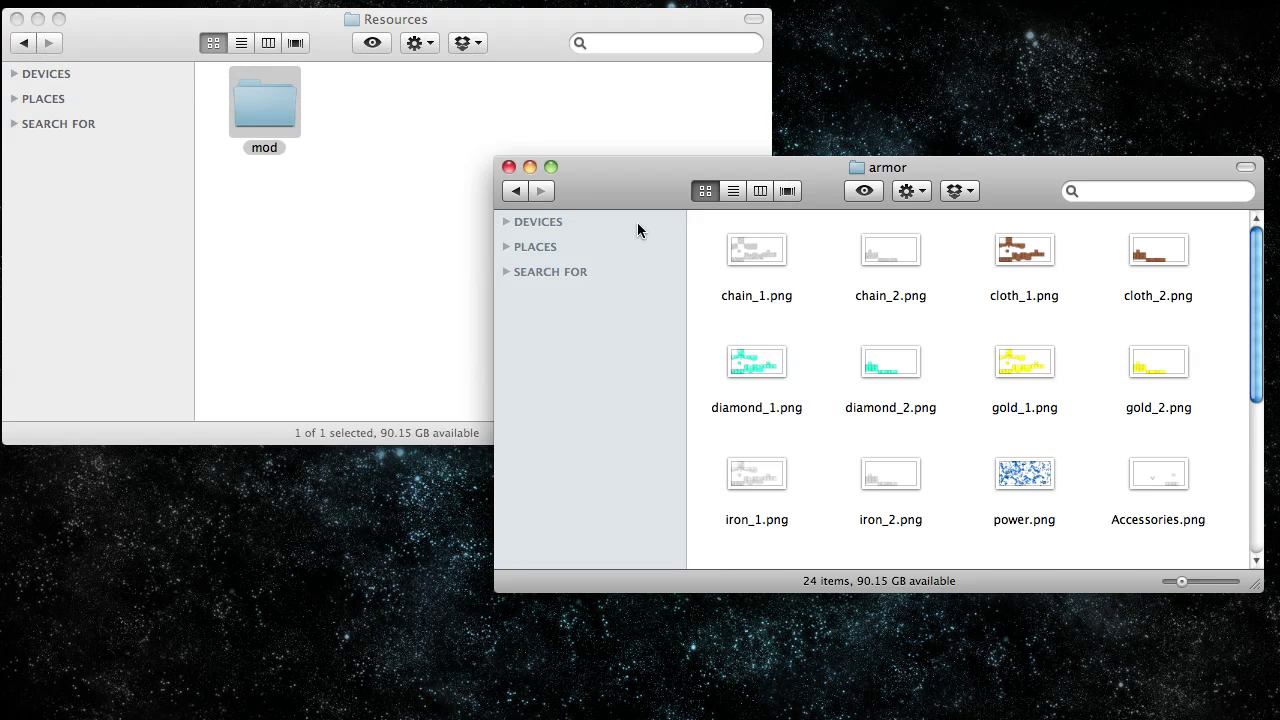
# Paste the Aether mod folder into Minecraft's resources folder.
pyautogui.click(515, 192)
pyautogui.click(524, 197)
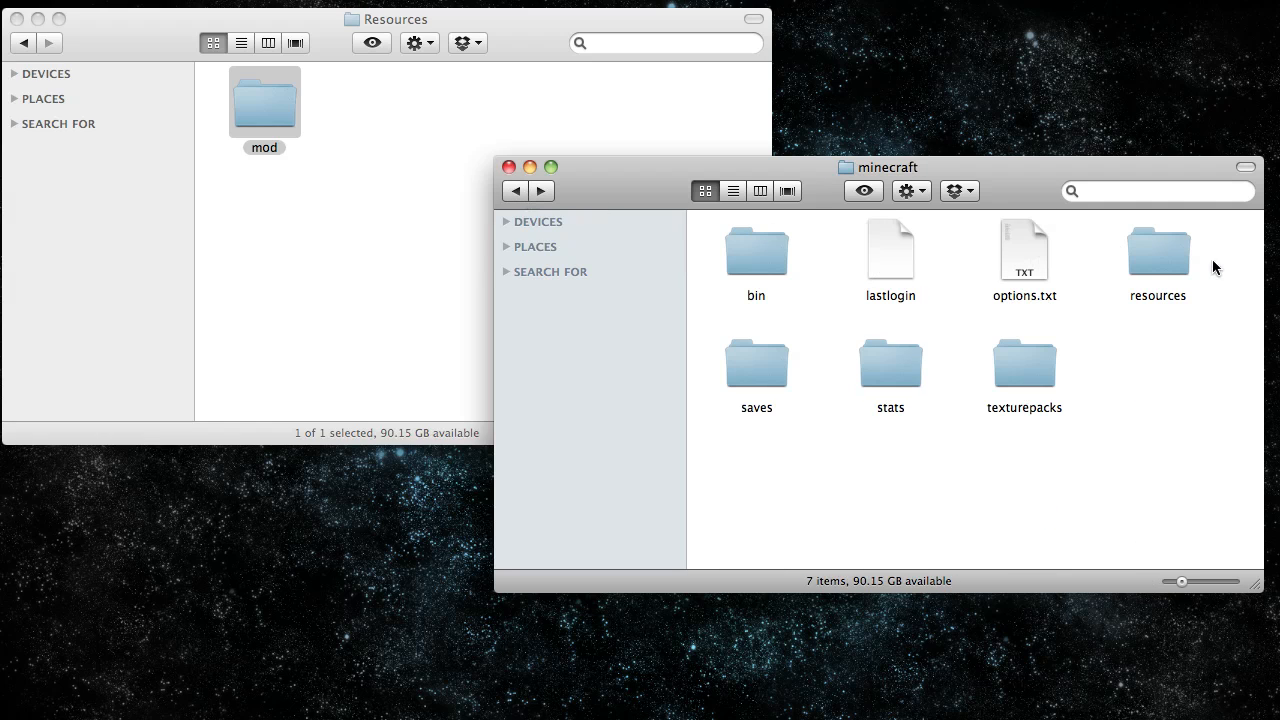
pyautogui.doubleClick(1168, 265)
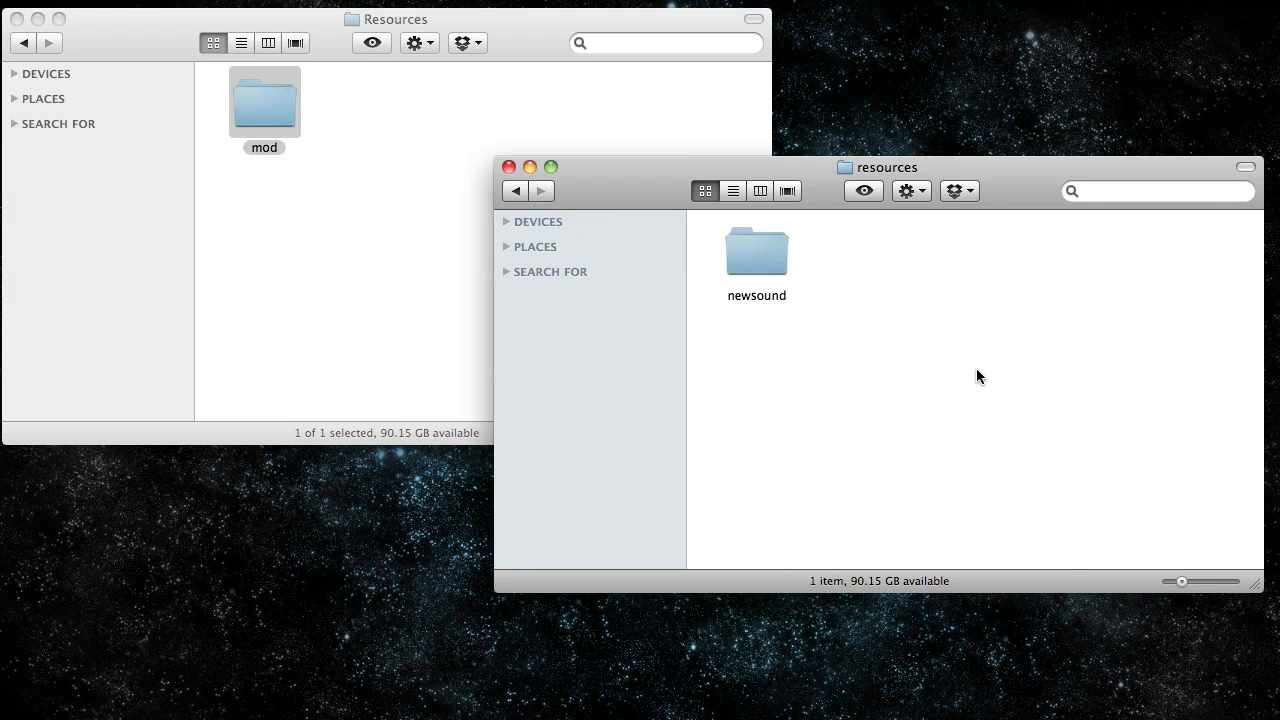
pyautogui.press('super+v')
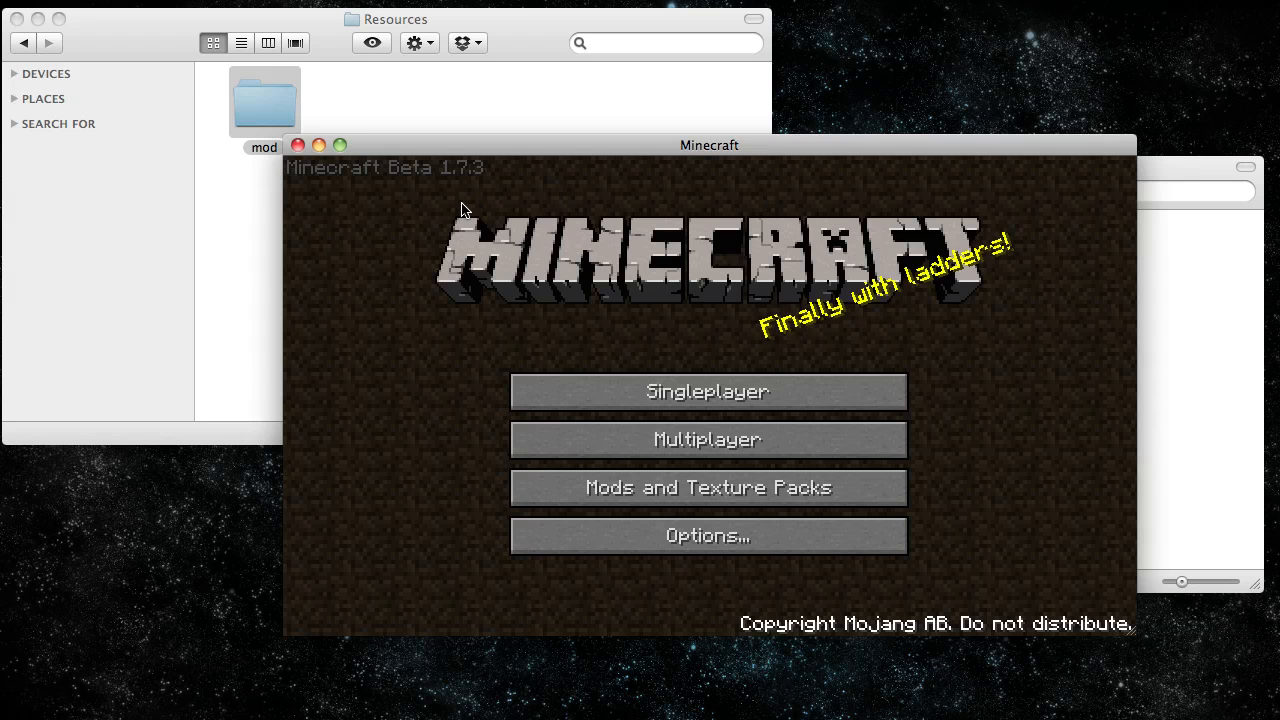
# Check the empty single-player world list, then quit Minecraft with Cmd+Q.
pyautogui.click(690, 388)
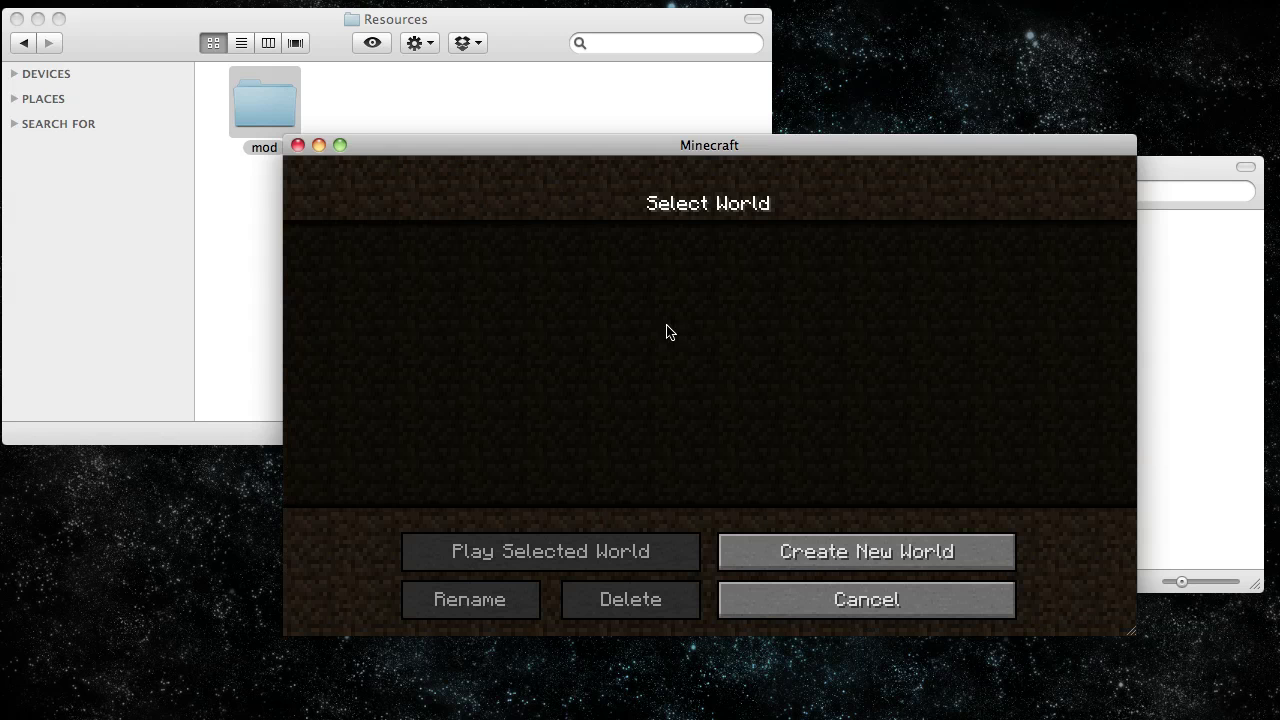
pyautogui.click(868, 594)
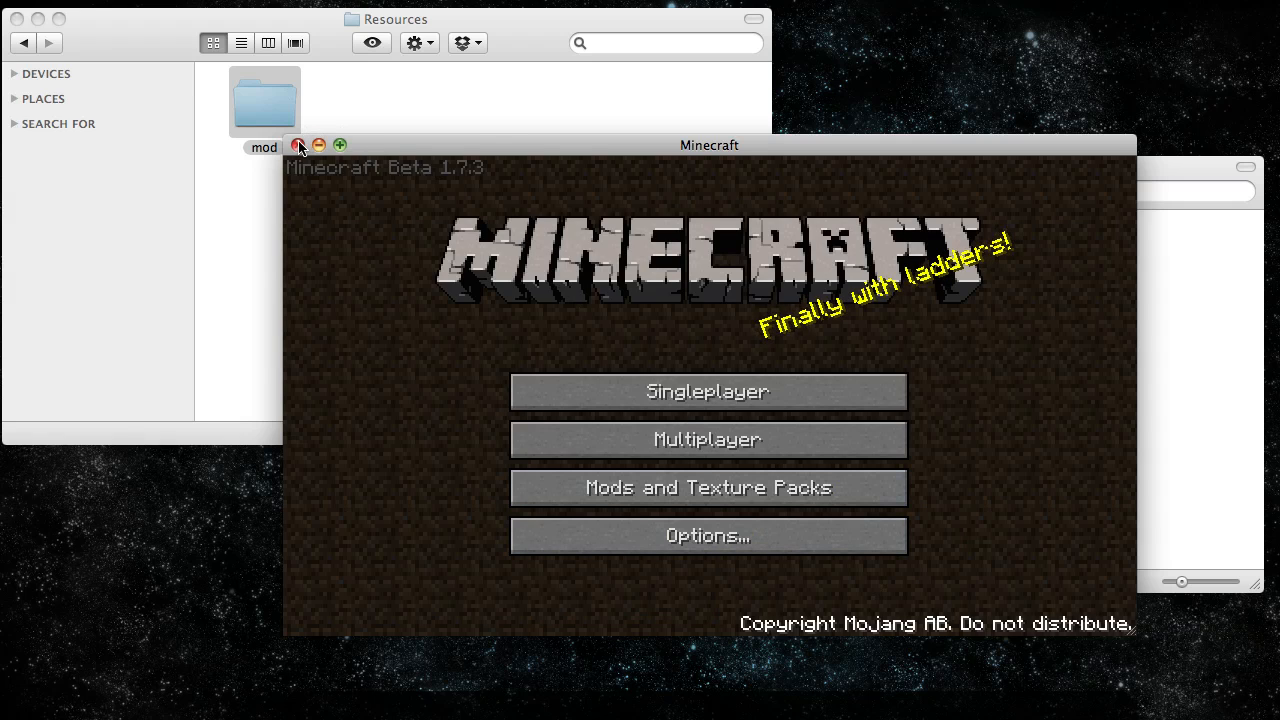
pyautogui.press('super+q')
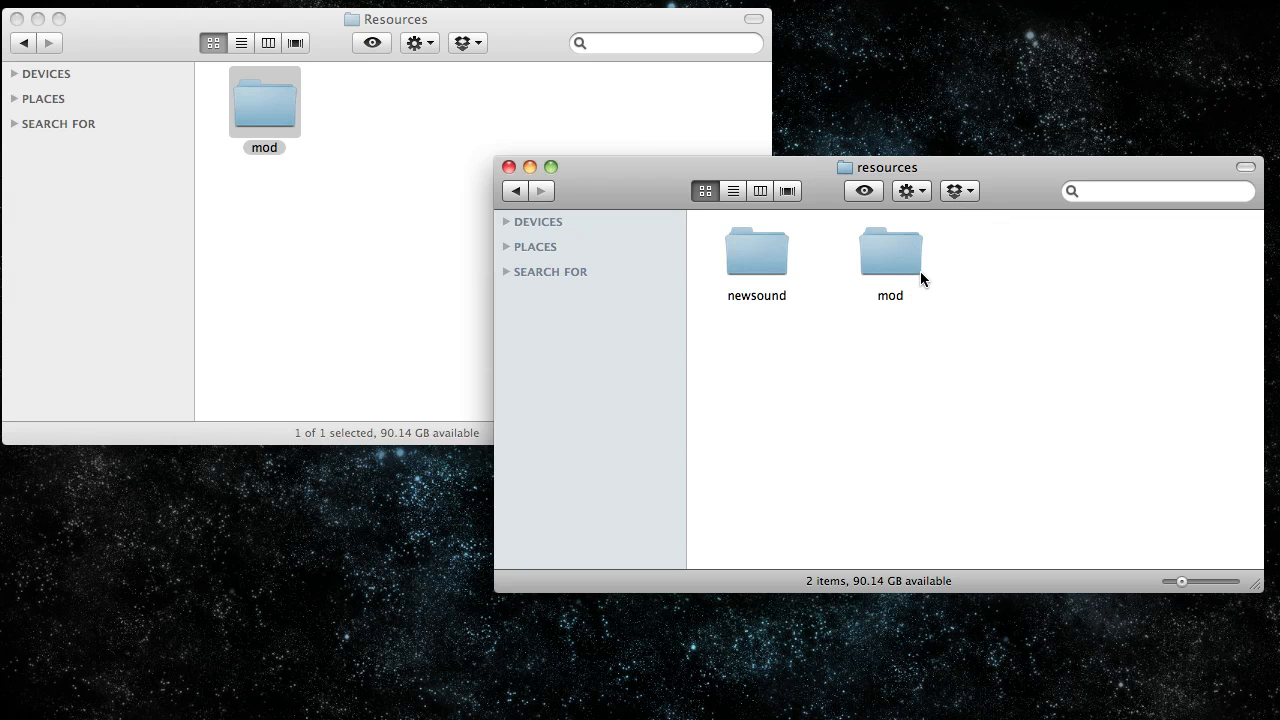
# Close the minecraft resources window, leaving Aether's Resources folder open.
pyautogui.click(509, 168)
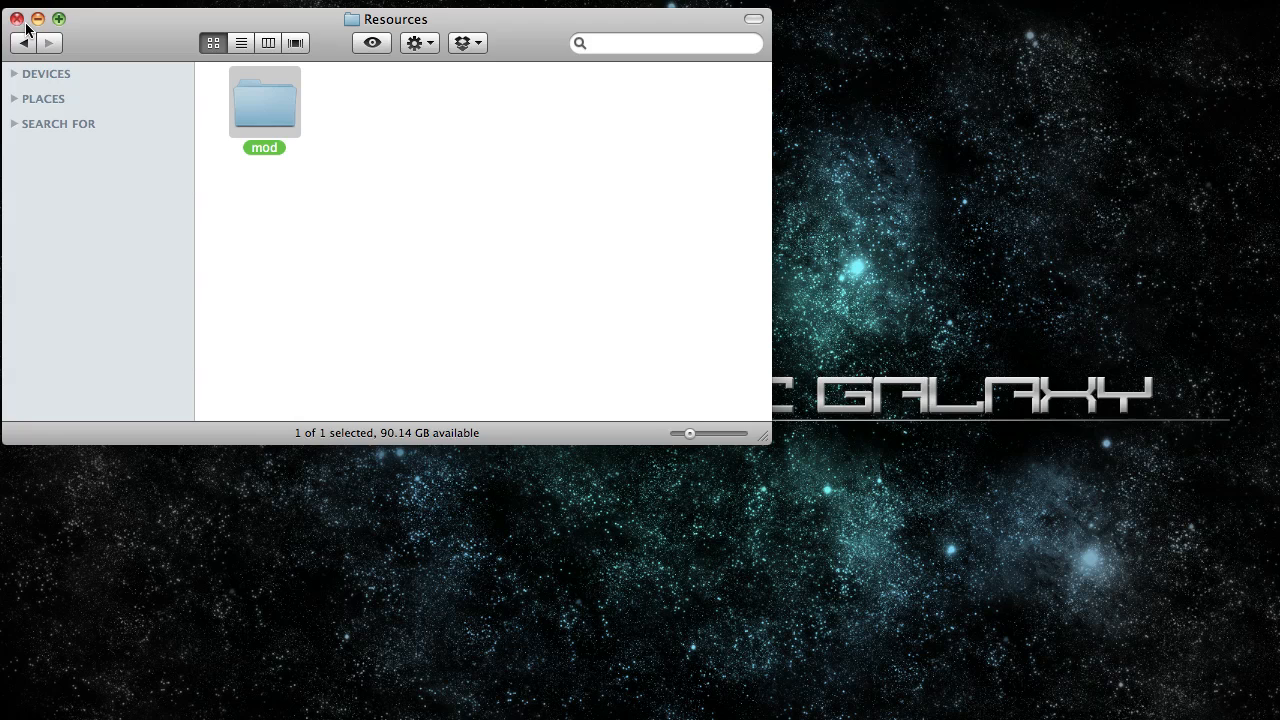